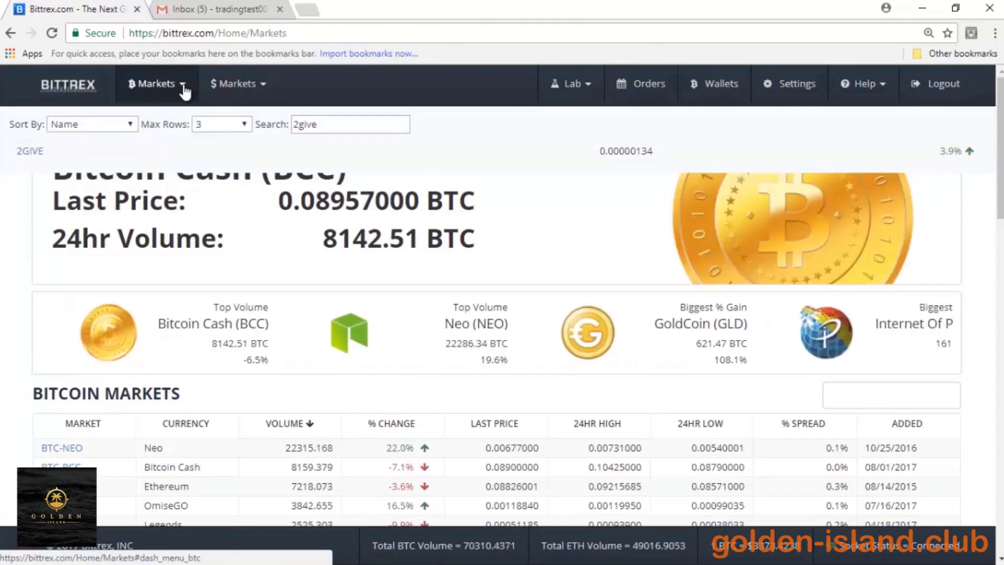
Step: Clear the coin search in the Bitcoin markets list and set its maximum rows to 3
double_click(334, 125)
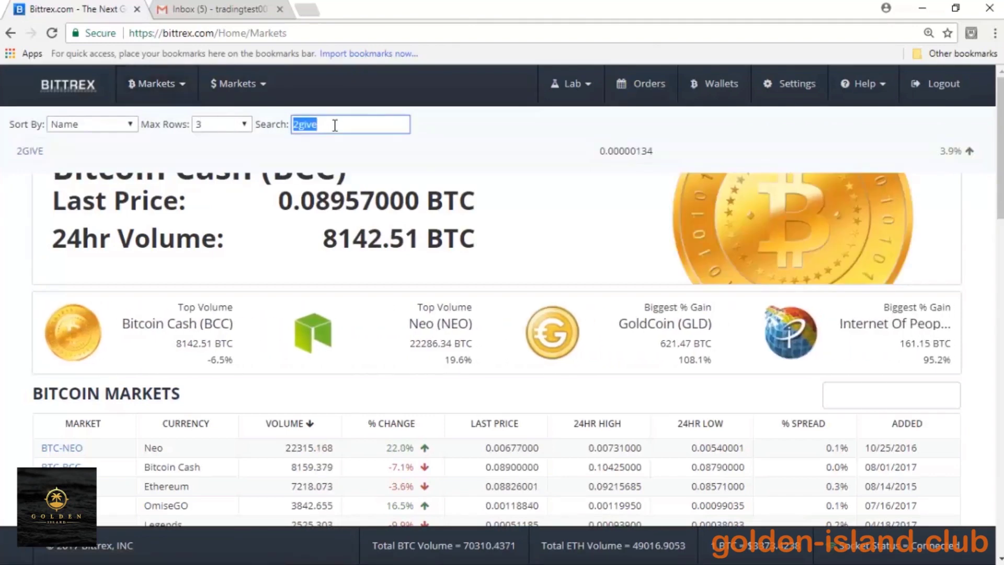
key("BackSpace")
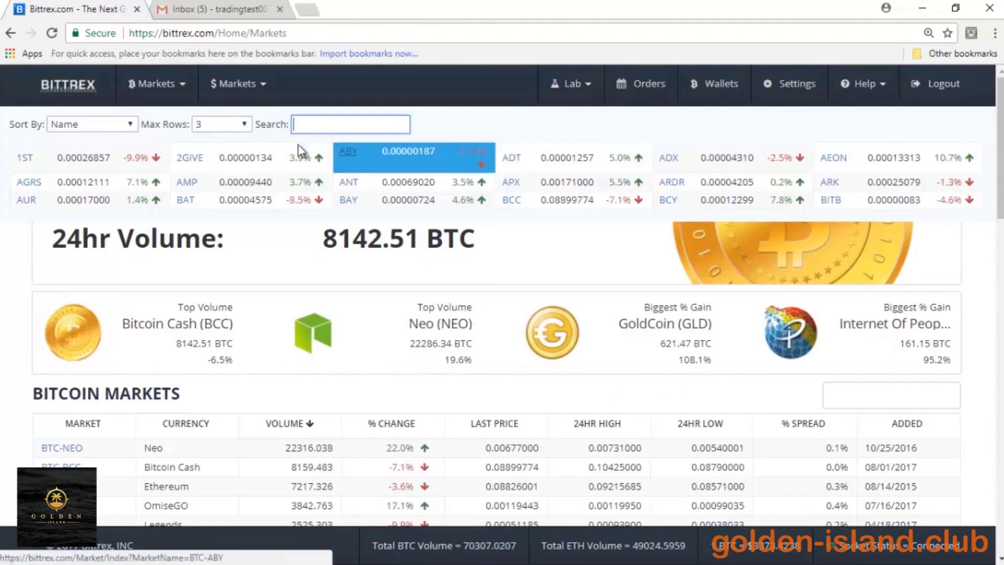
left_click(250, 125)
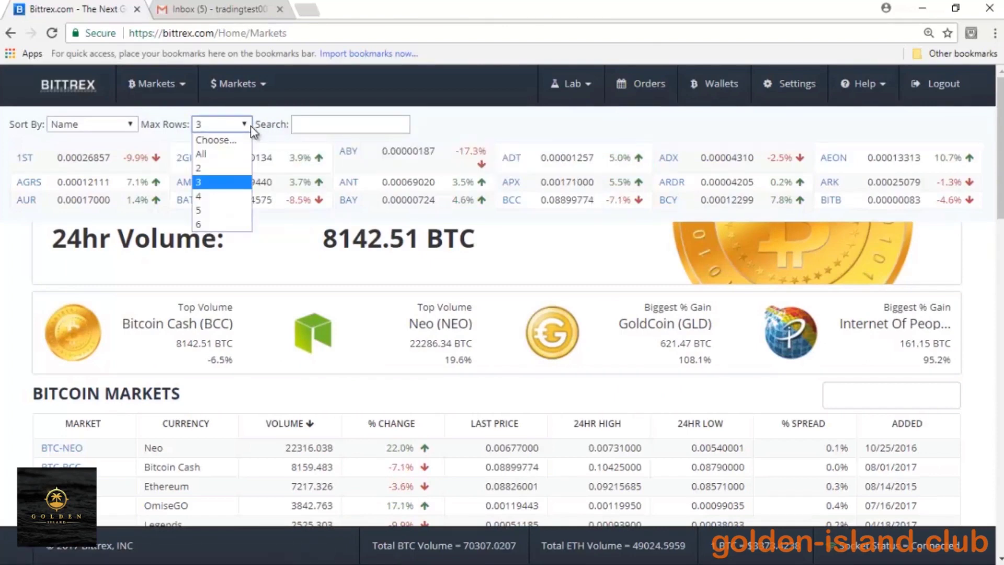
left_click(225, 224)
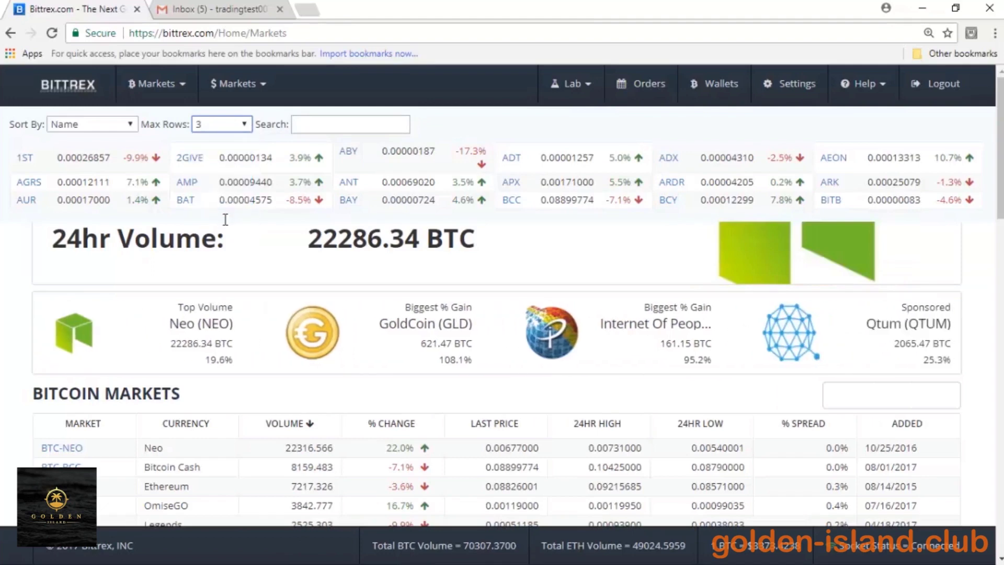
left_click(244, 124)
left_click(216, 183)
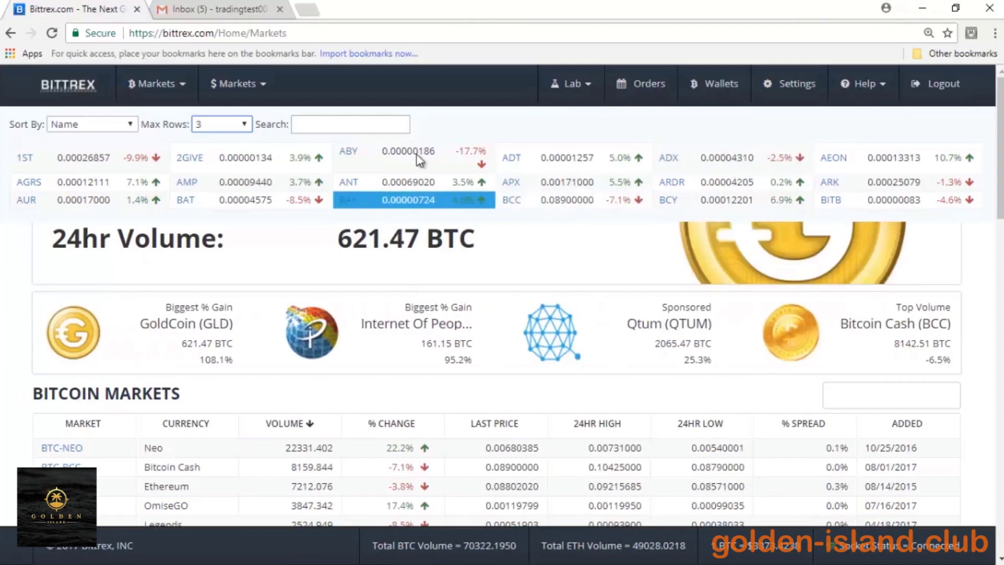
Step: Search the Bitcoin markets list for 2give and open the 2GIVE market
left_click(331, 128)
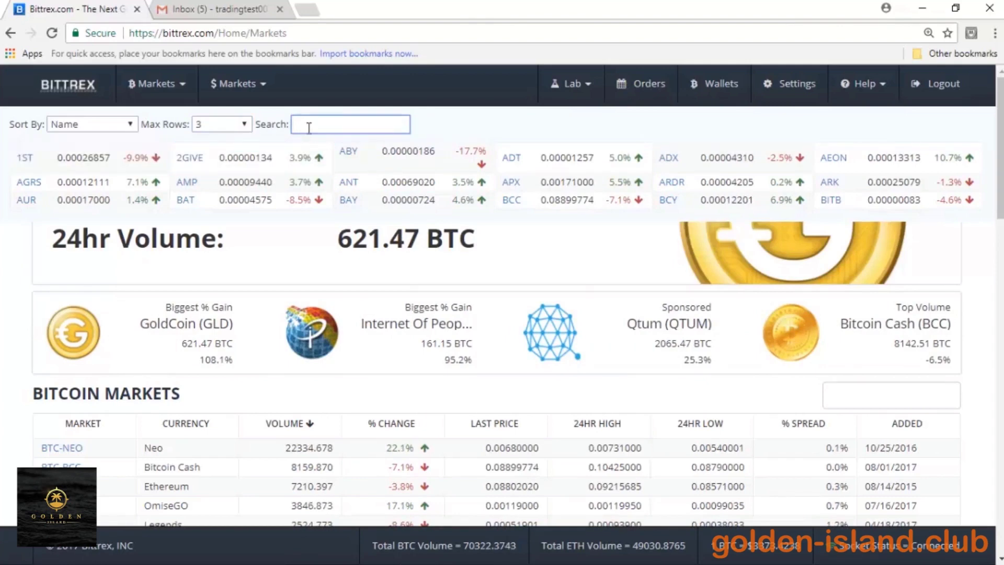
type("2")
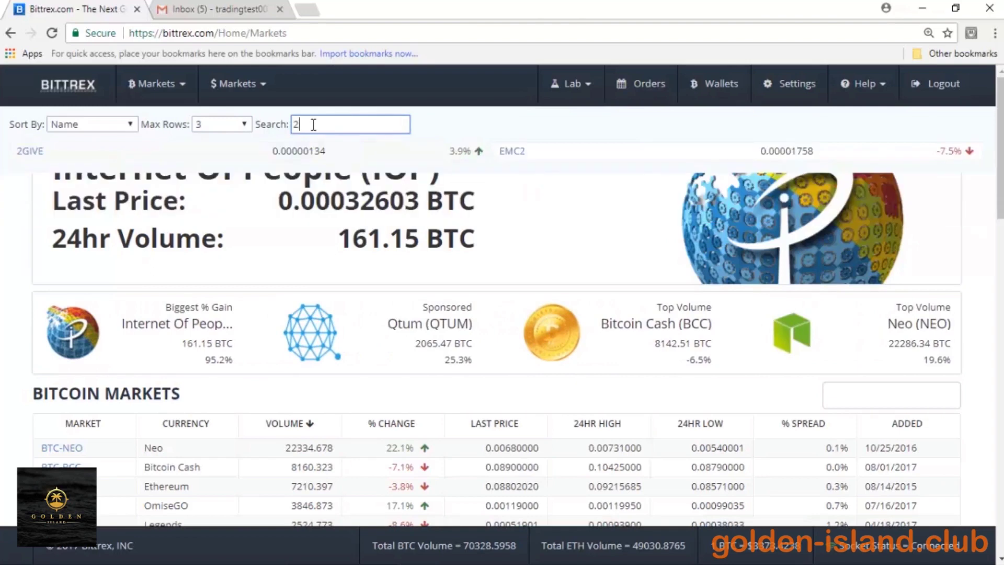
type("give")
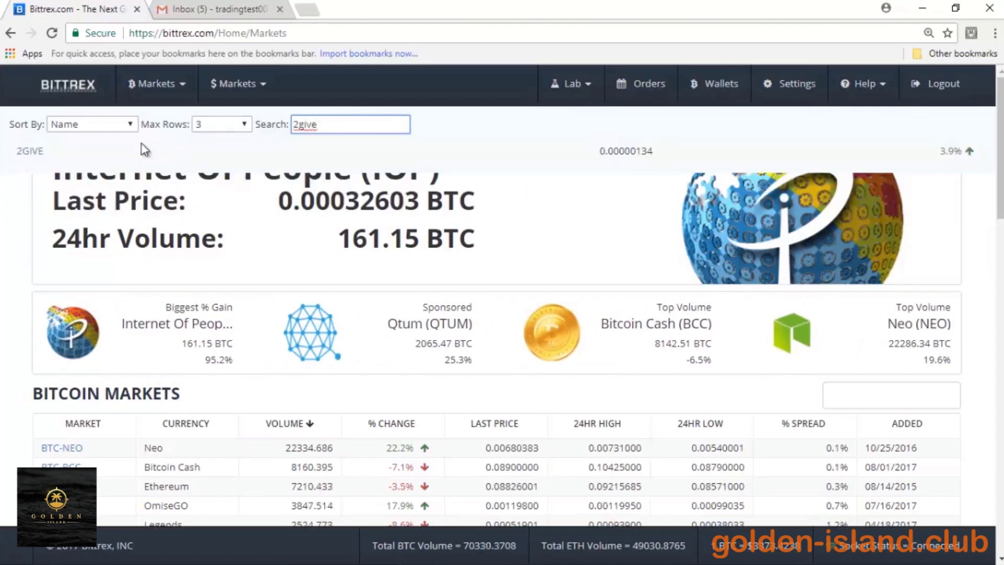
left_click(29, 152)
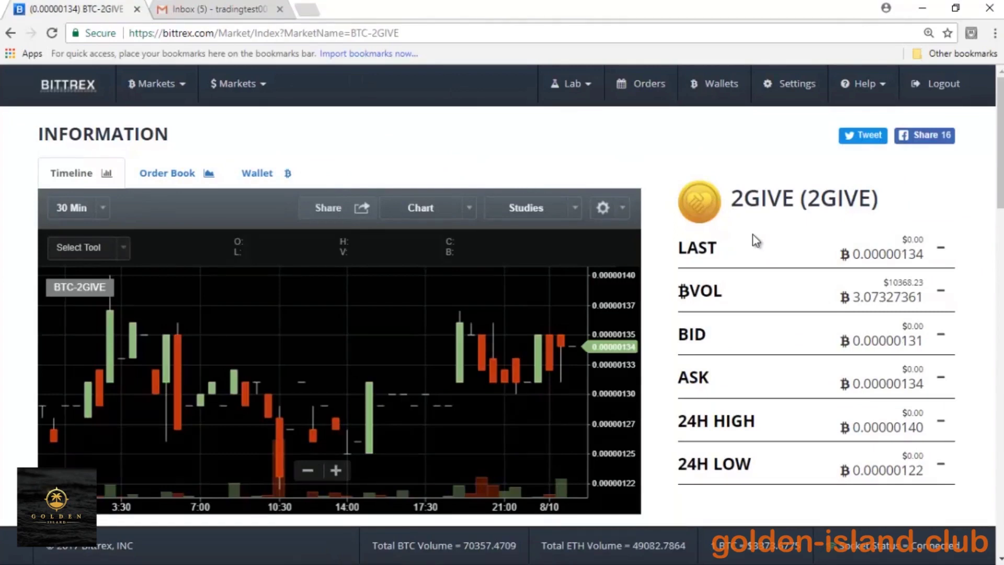
Step: Apply the Light default theme to the BTC-2GIVE price chart and open the list of available studies
scroll(752, 235, "down", 1)
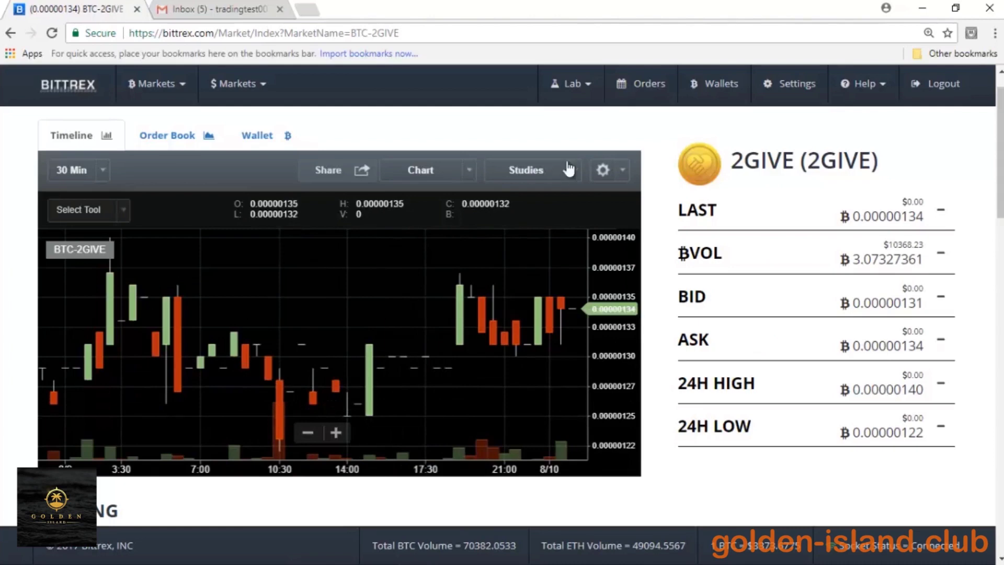
left_click(623, 172)
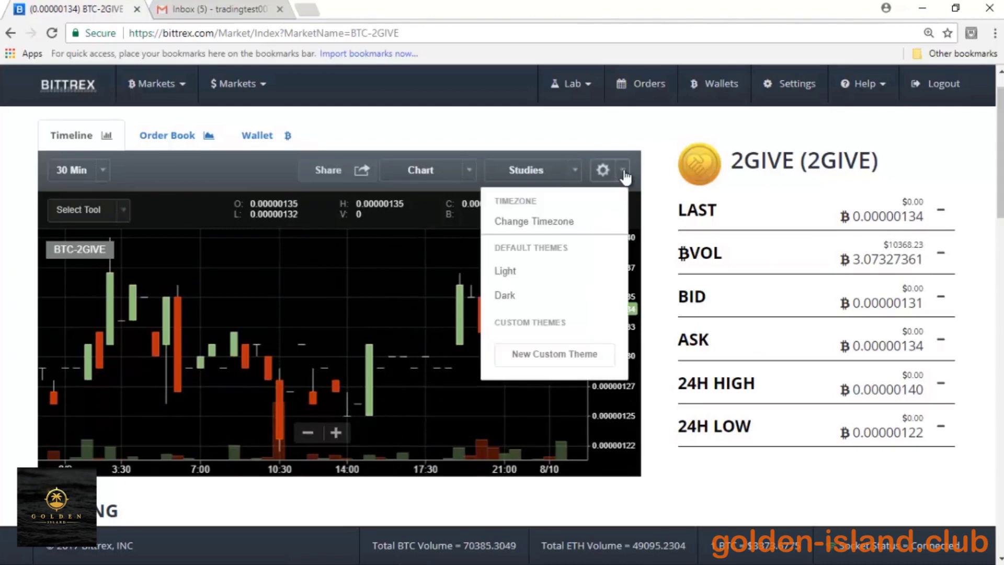
left_click(503, 280)
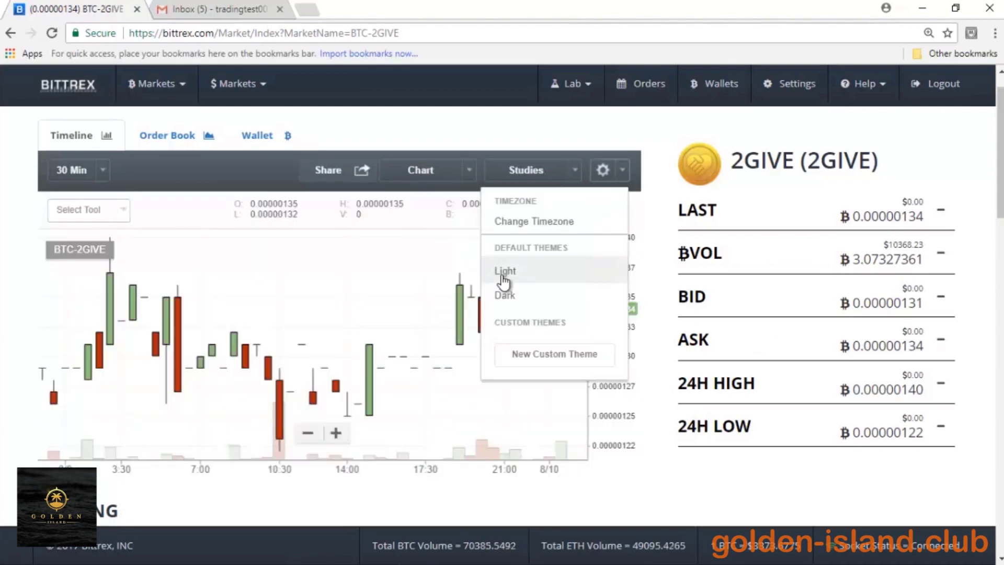
left_click(578, 170)
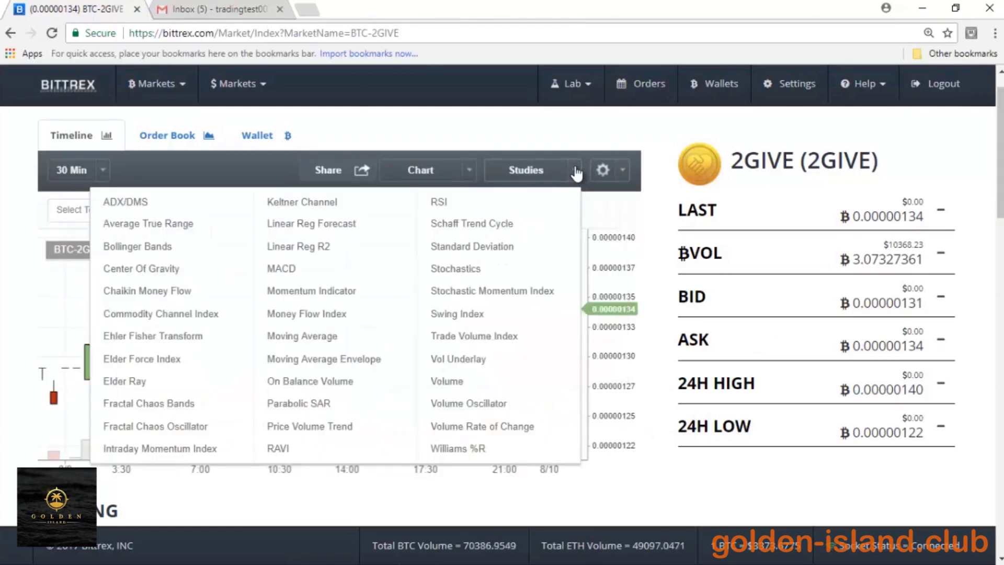
Step: Try the Candle, Bar and Line chart styles on the BTC-2GIVE price chart
left_click(469, 171)
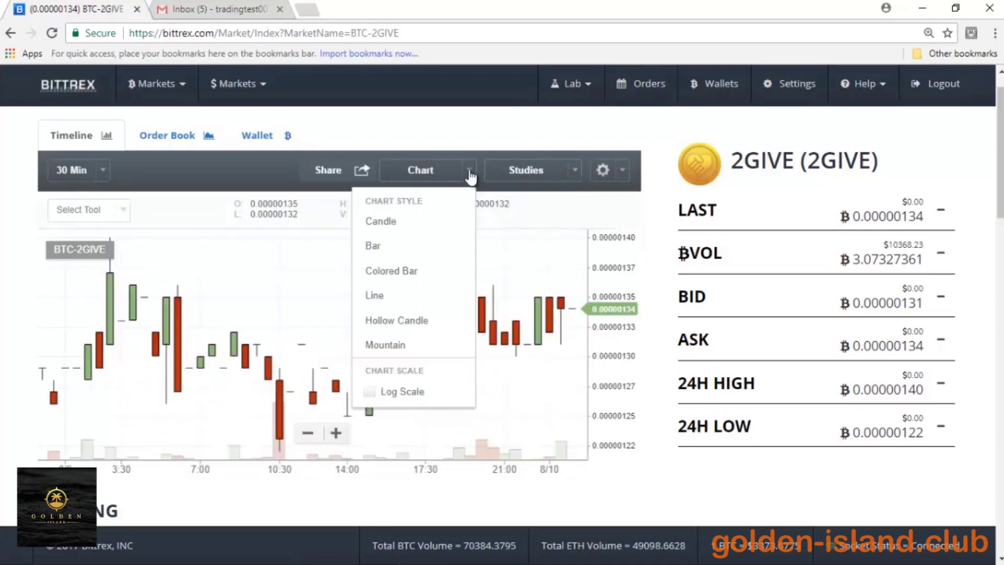
left_click(385, 226)
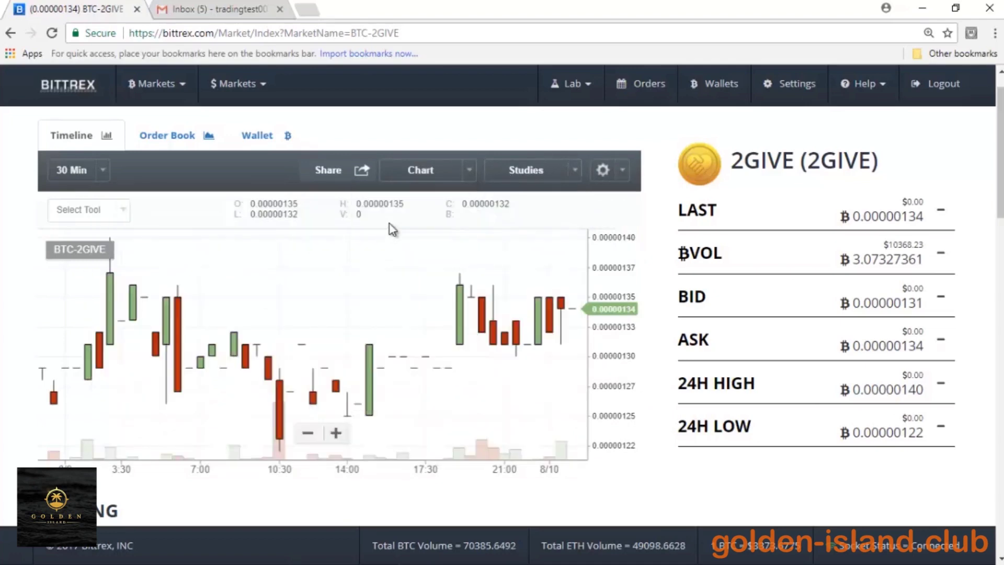
left_click(470, 172)
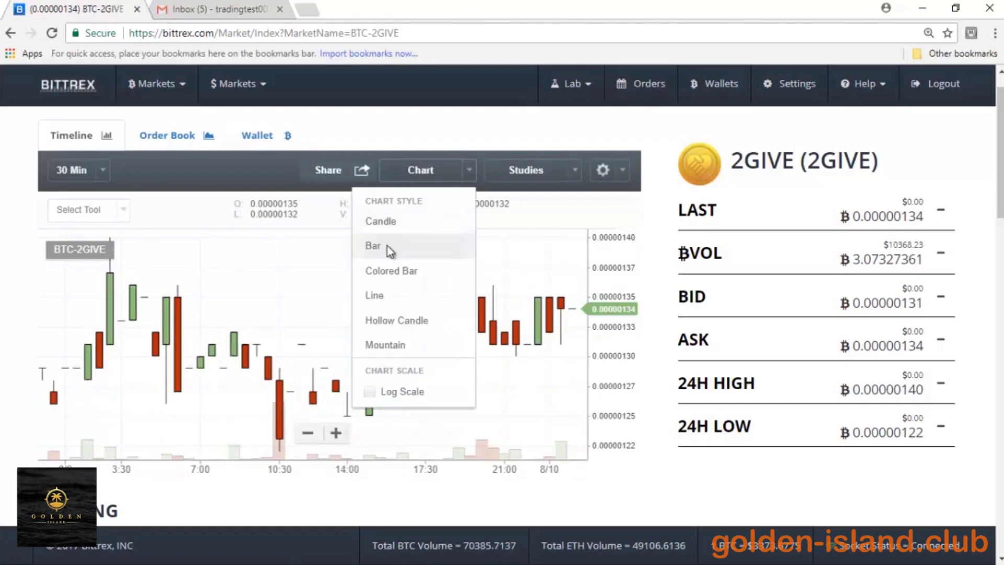
left_click(388, 246)
left_click(469, 176)
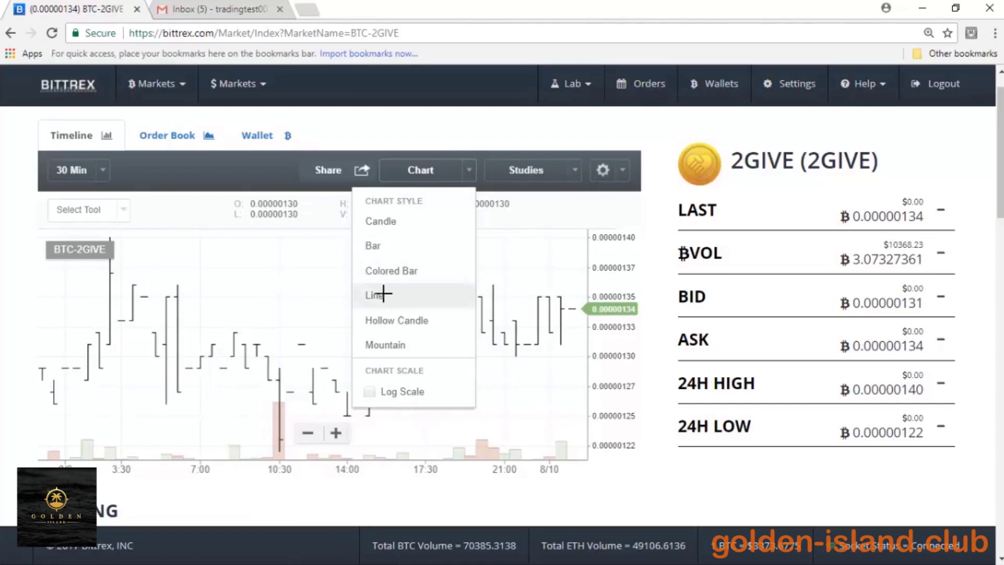
left_click(383, 294)
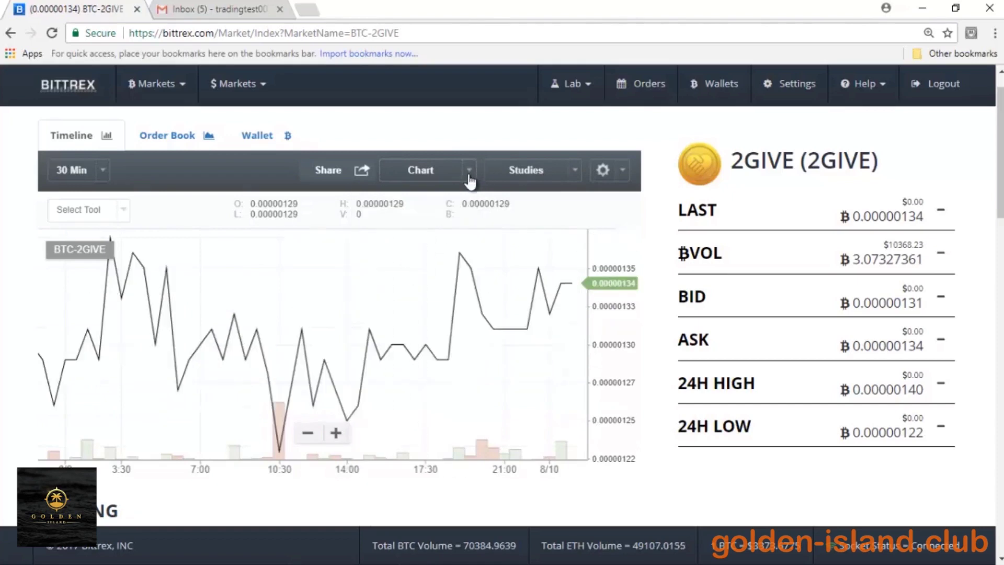
Step: Set the price chart's style to Mountain and its default theme to Dark
left_click(470, 177)
left_click(403, 341)
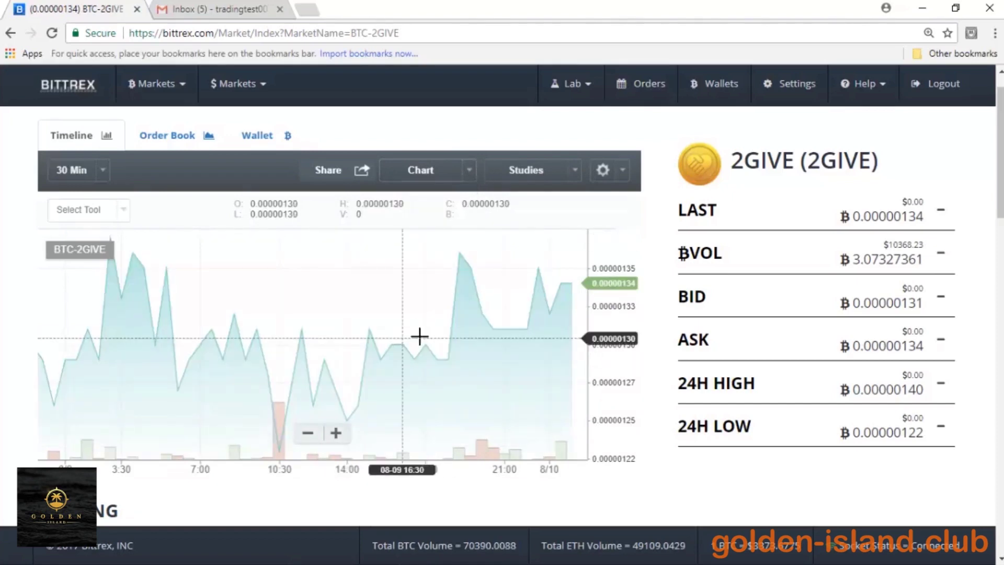
left_click(622, 171)
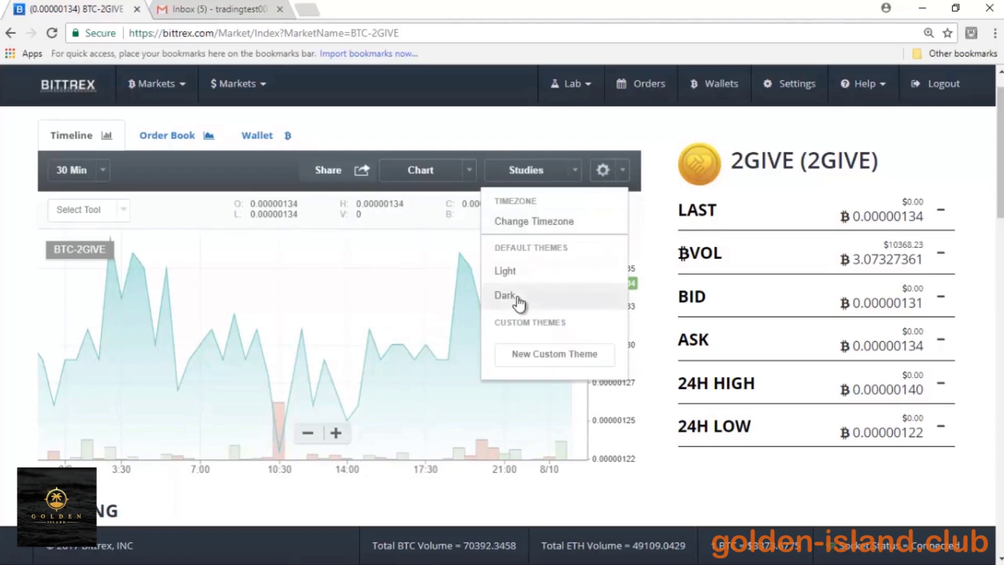
left_click(517, 302)
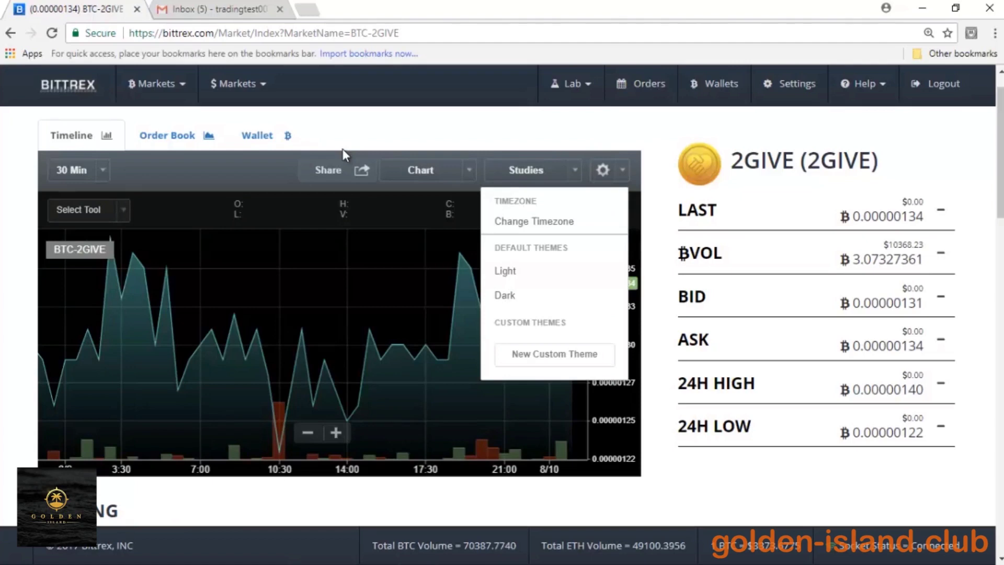
left_click(341, 434)
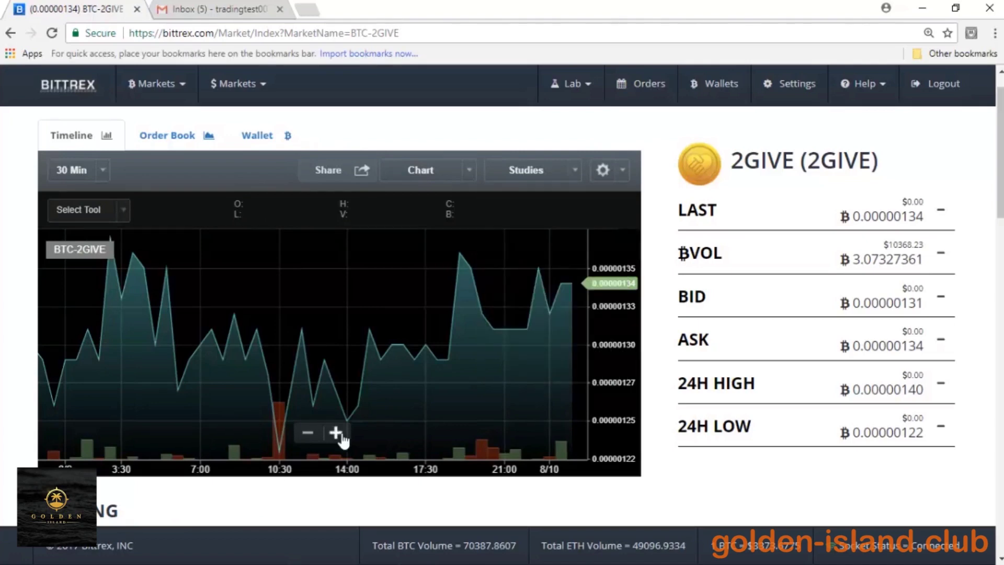
Step: Zoom in on the chart's most recent prices, and zoom back out to cover several days of history
left_click(335, 433)
left_click(336, 432)
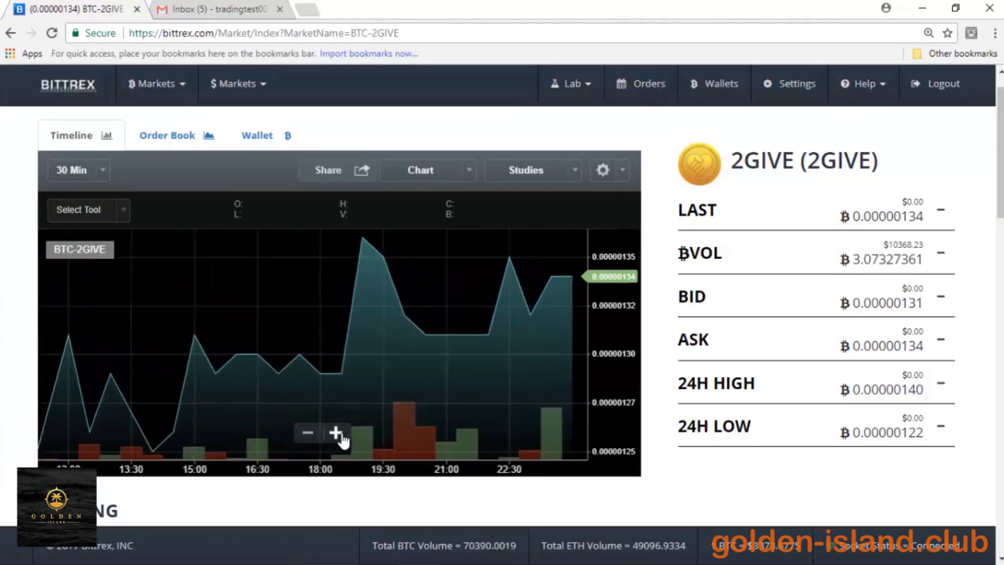
left_click(337, 434)
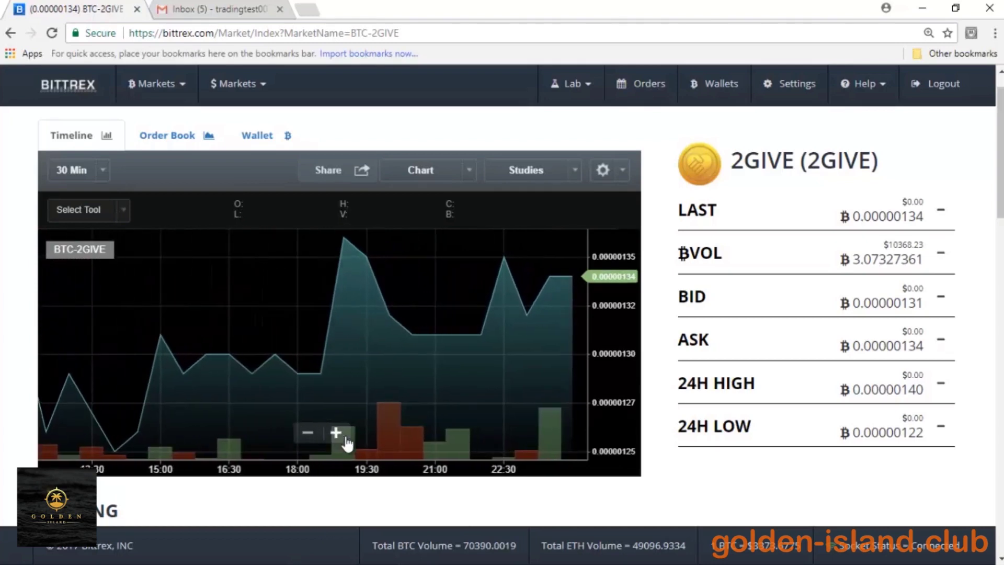
left_click(312, 441)
left_click(312, 442)
left_click(312, 441)
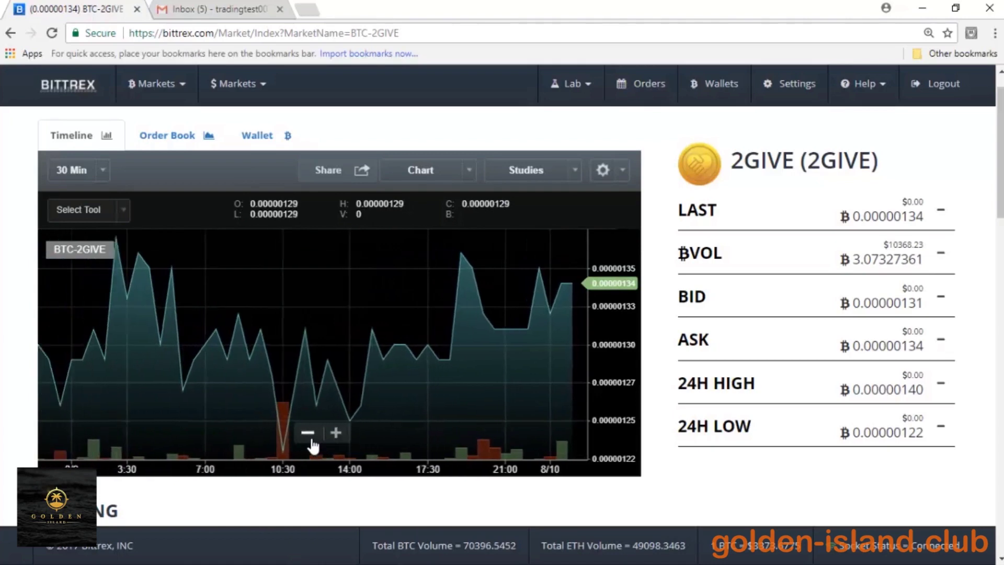
left_click(312, 441)
left_click(312, 442)
left_click(312, 442)
left_click(308, 434)
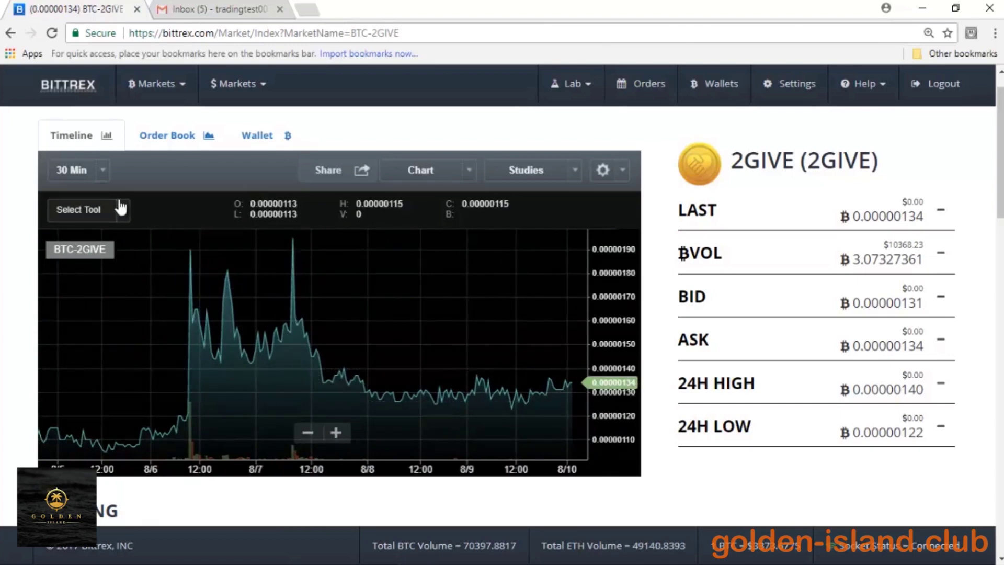
Step: Try the 1 D, 3 D and 1 Mo intervals on the BTC-2GIVE price chart
left_click(105, 175)
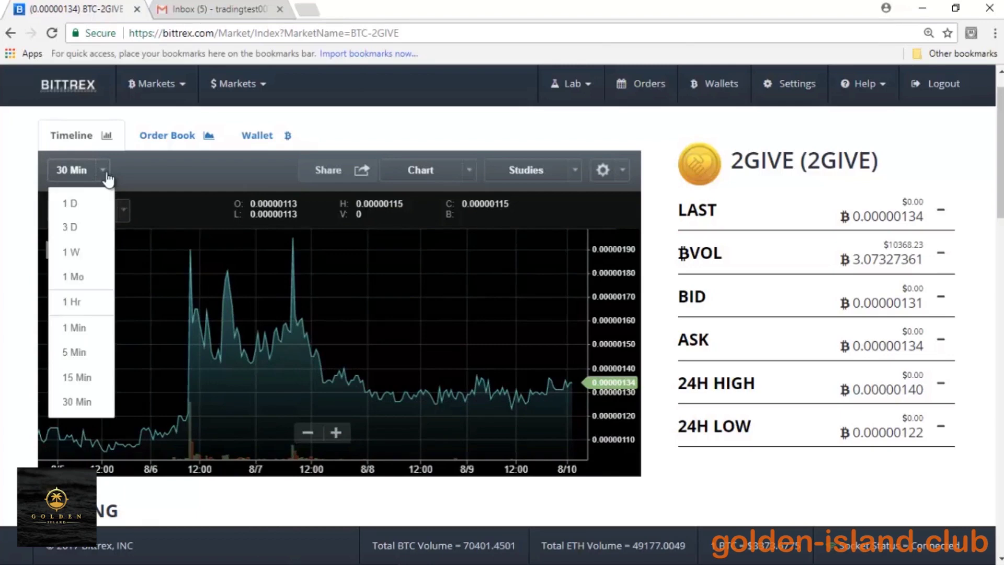
left_click(84, 203)
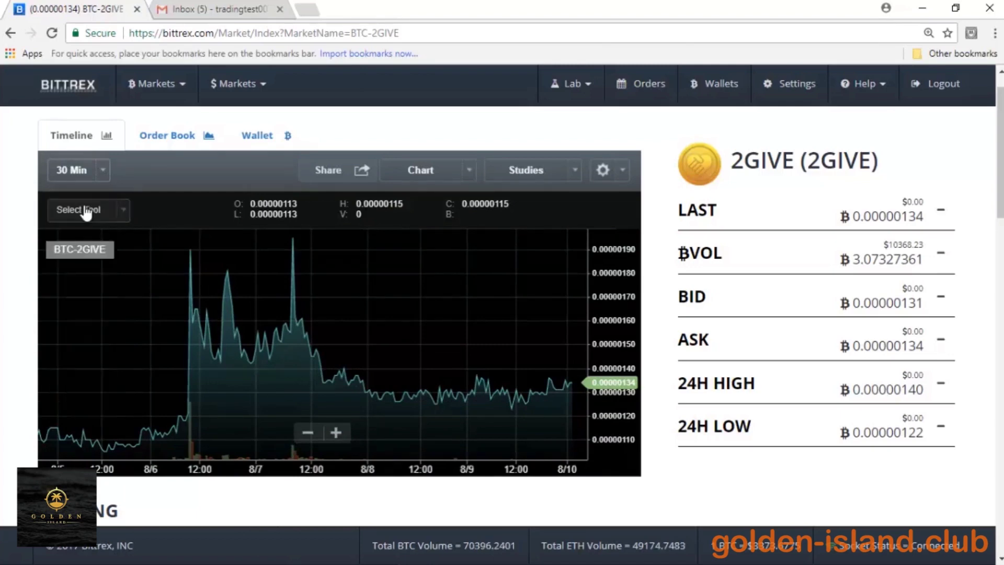
left_click(88, 173)
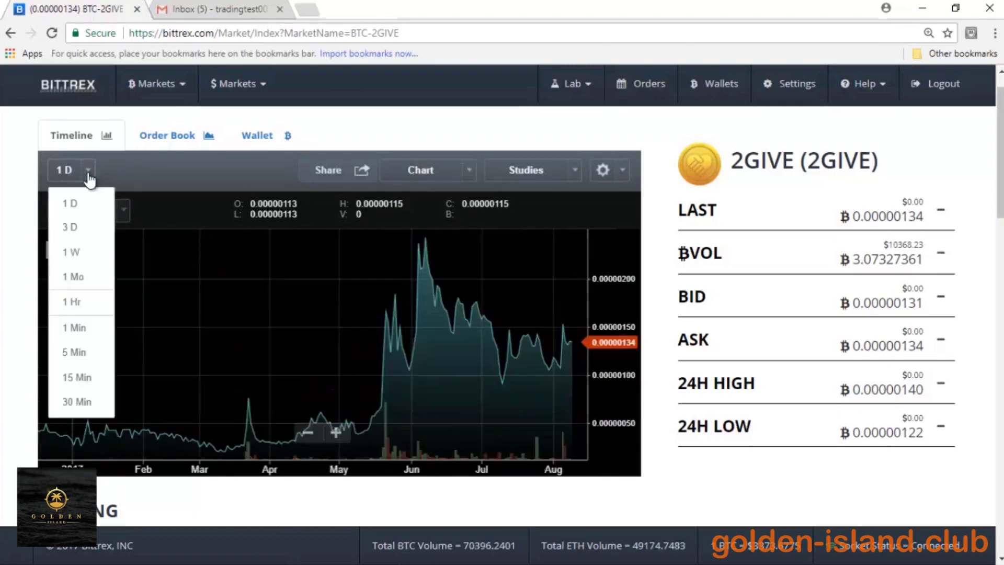
left_click(84, 228)
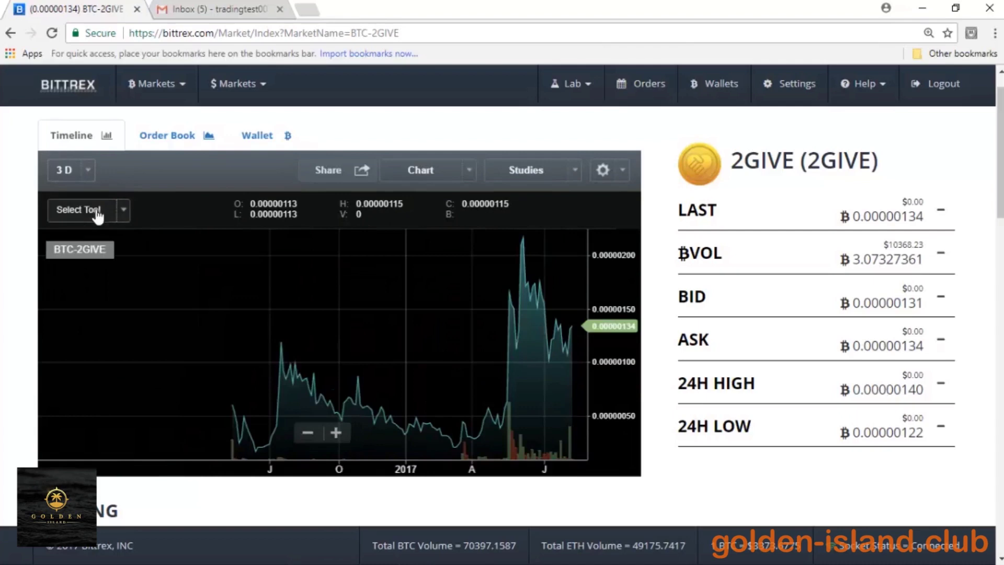
left_click(89, 178)
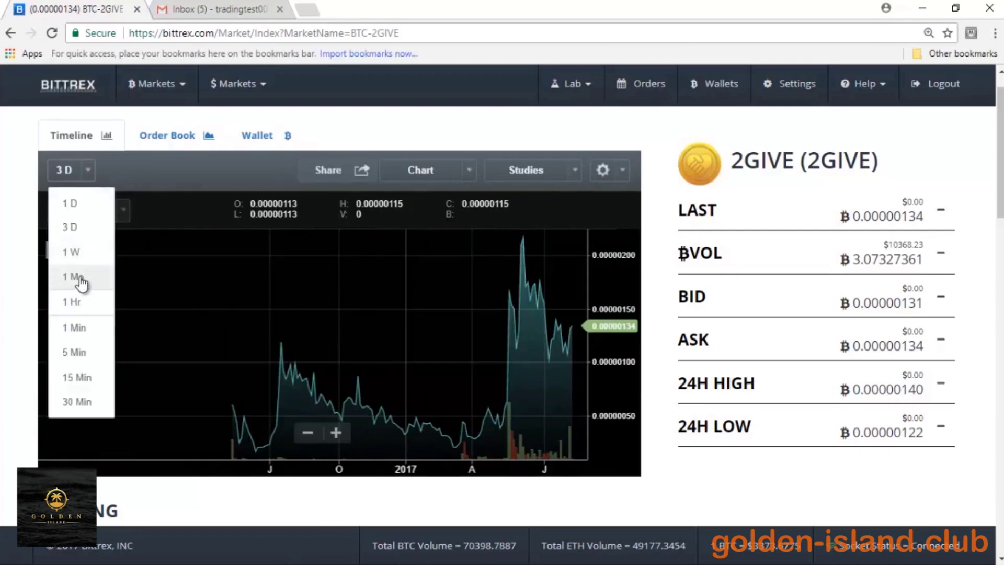
left_click(74, 276)
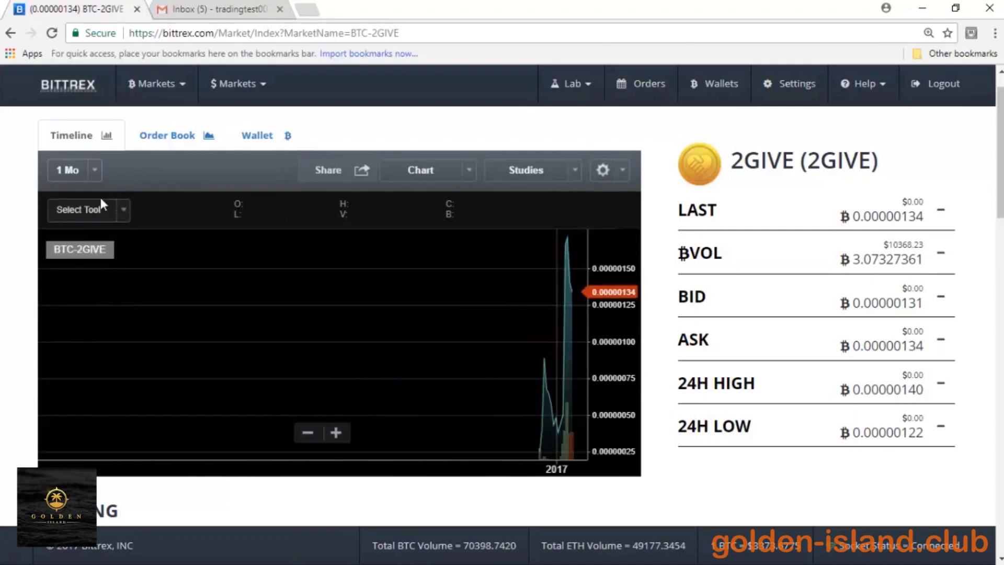
Step: Set the price chart's interval to 1 Min and zoom in on the latest prices
left_click(97, 174)
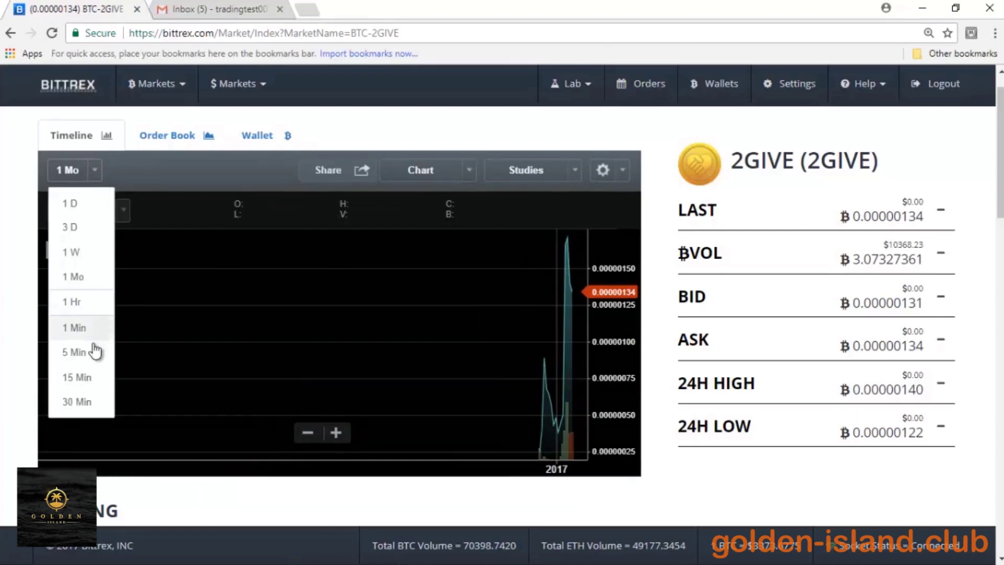
left_click(81, 330)
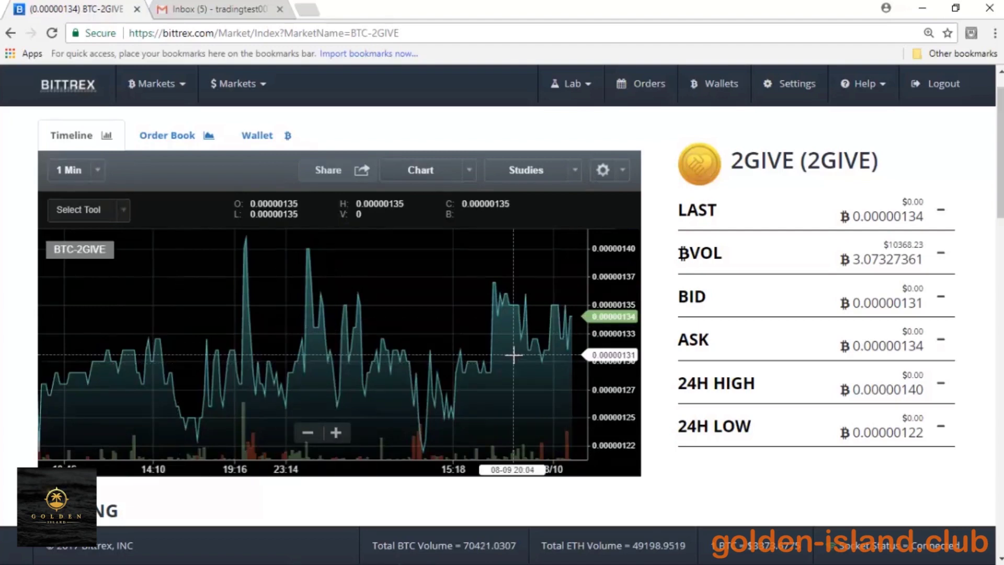
scroll(513, 355, "up", 3)
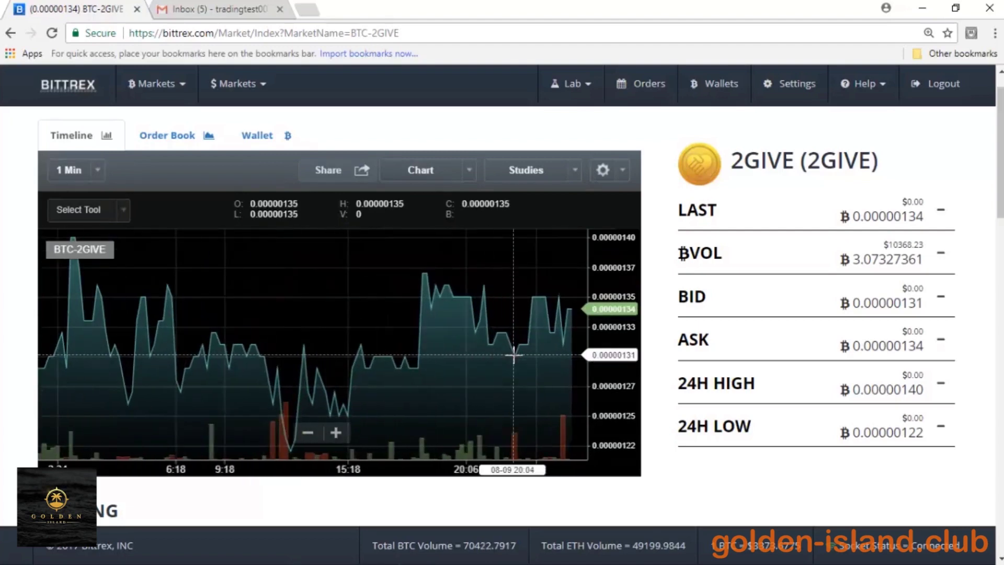
Step: Zoom in further on the latest prices in the BTC-2GIVE chart and look over the market summary
scroll(513, 355, "up", 2)
scroll(513, 355, "up", 2)
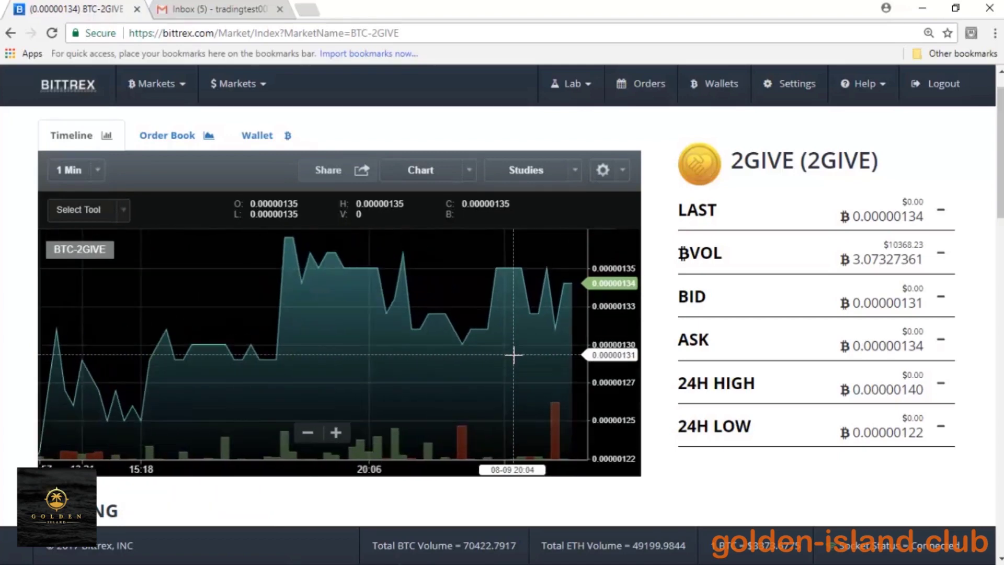
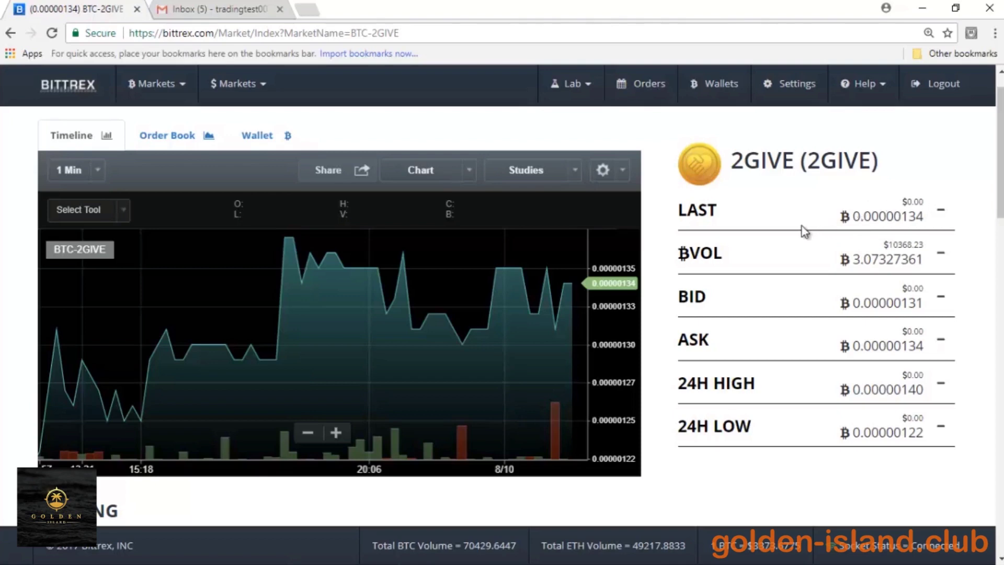
scroll(801, 226, "down", 1)
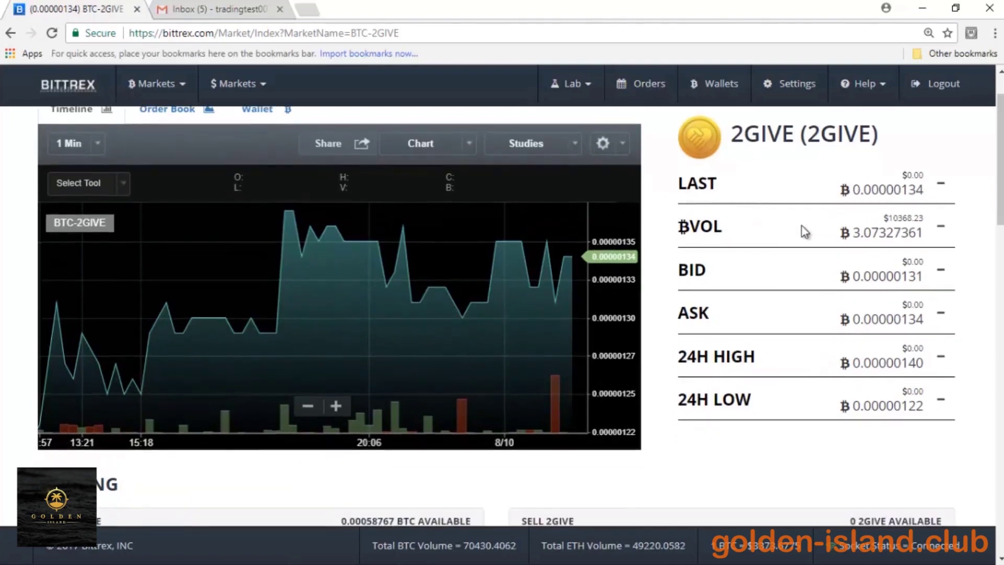
scroll(804, 232, "up", 1)
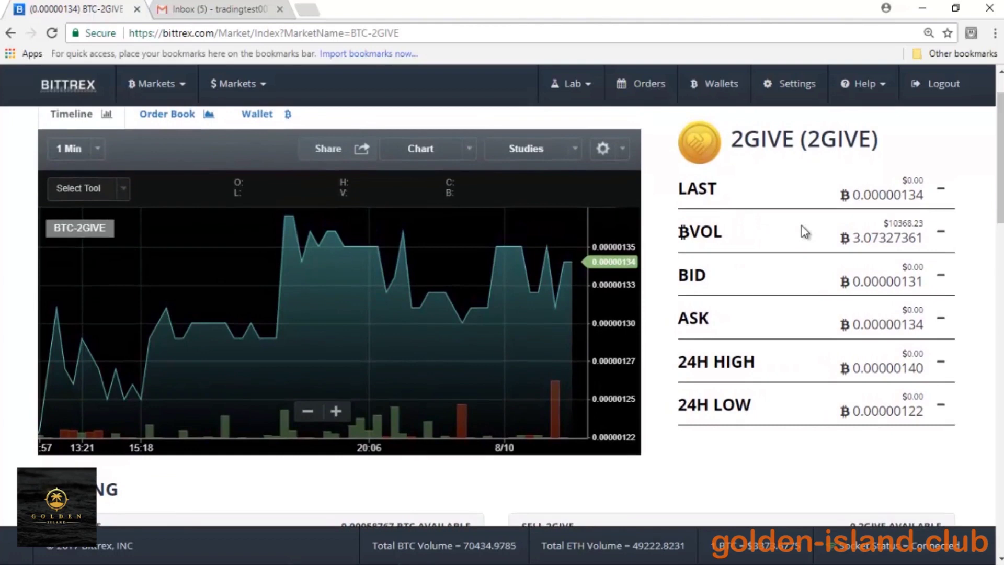
Step: Load several ask prices from the order book into the buy and sell forms, ending with 0.00000135
scroll(801, 226, "down", 3)
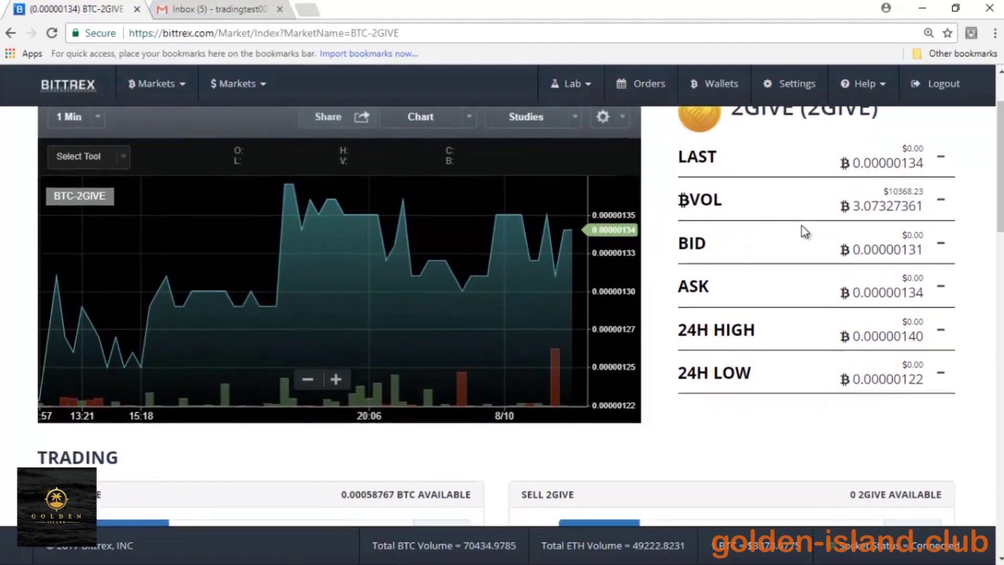
scroll(805, 231, "down", 3)
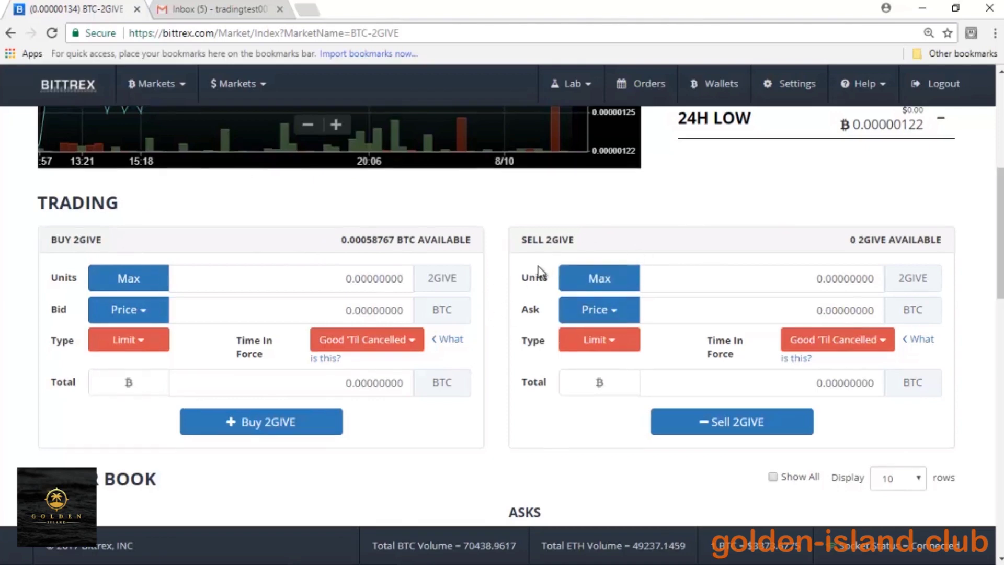
scroll(539, 271, "down", 1)
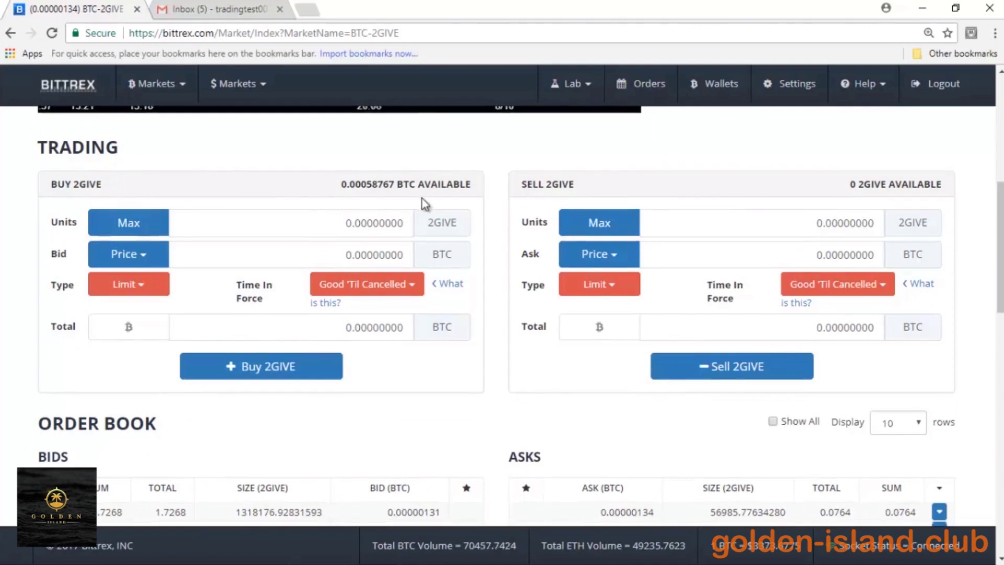
scroll(425, 202, "down", 1)
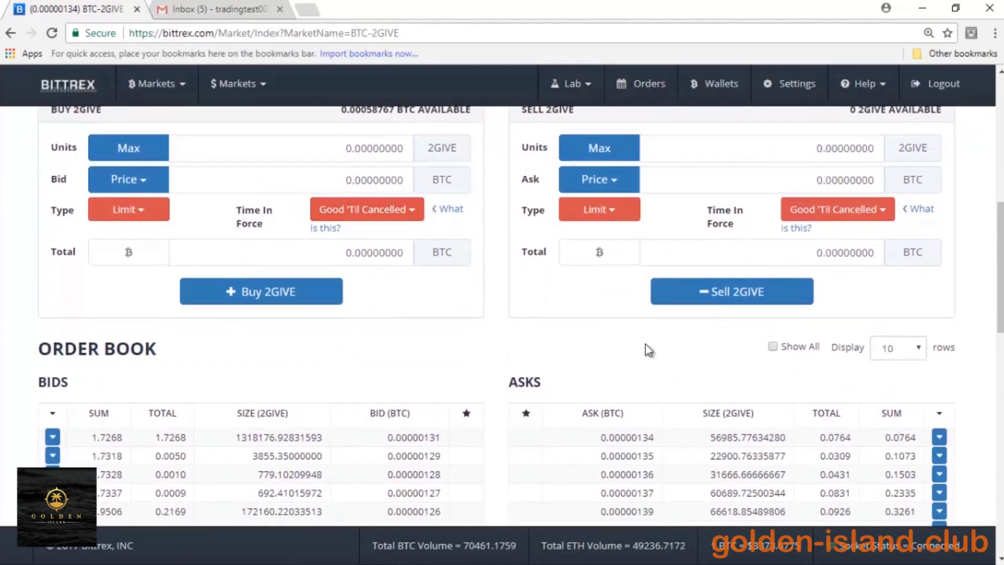
left_click(652, 438)
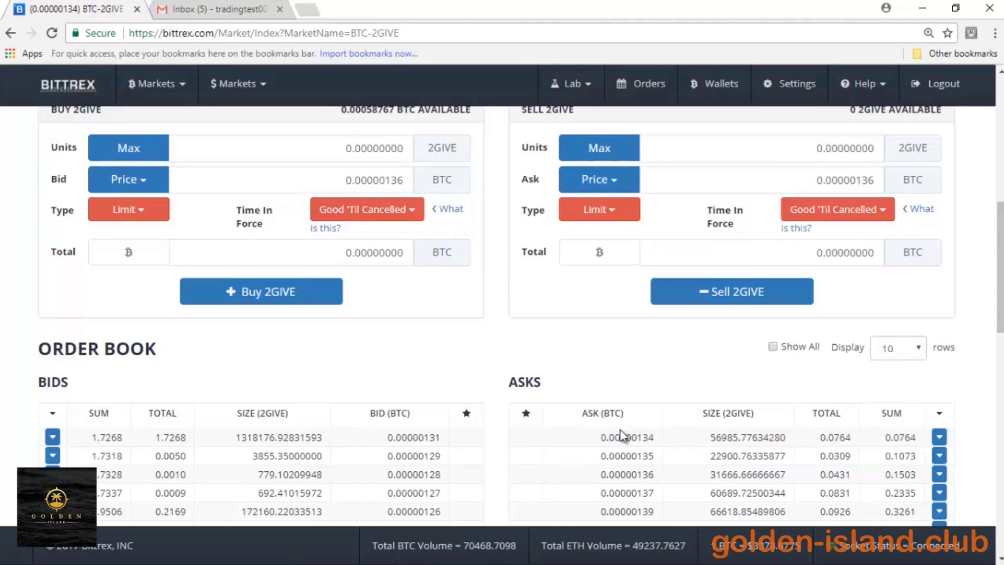
left_click(646, 455)
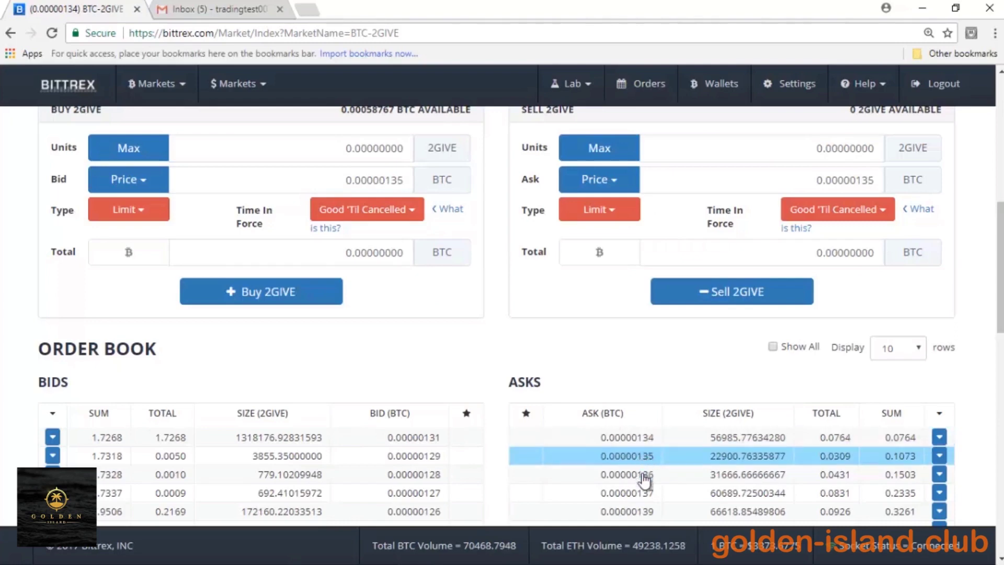
Step: Fill the order units from the sizes of the first three asks, ending with the top ask's 56985.77634280 2GIVE
left_click(737, 445)
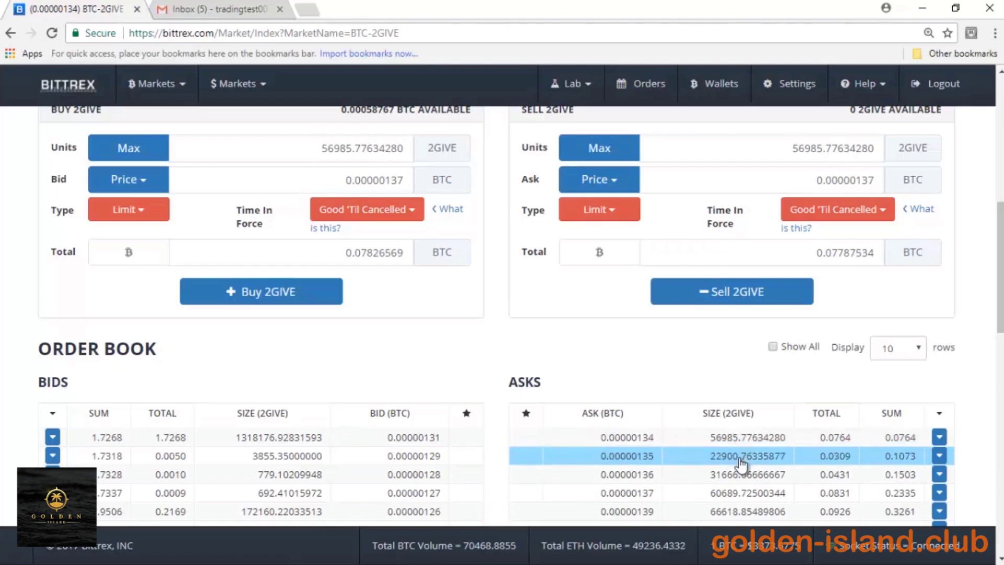
left_click(740, 463)
left_click(741, 474)
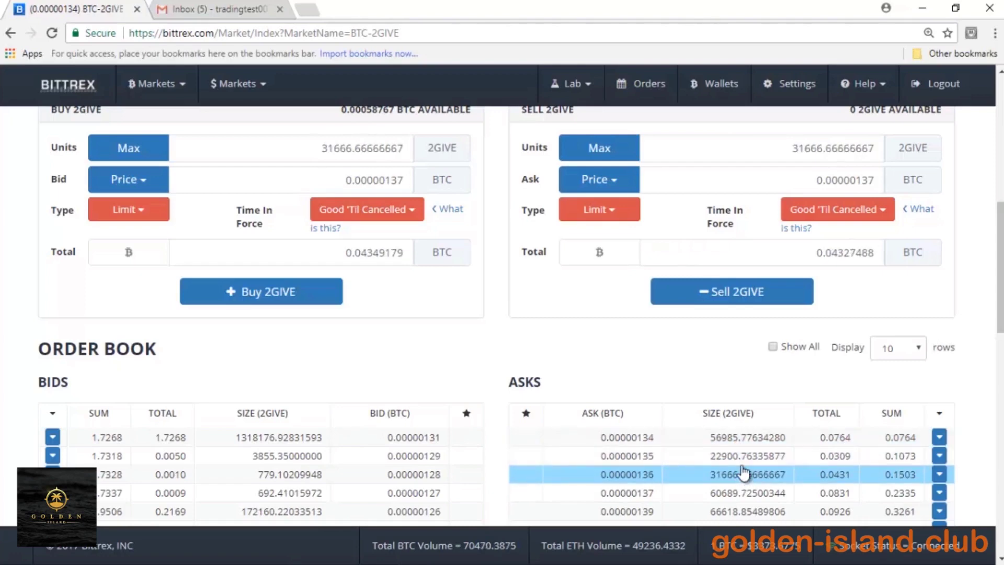
left_click(737, 439)
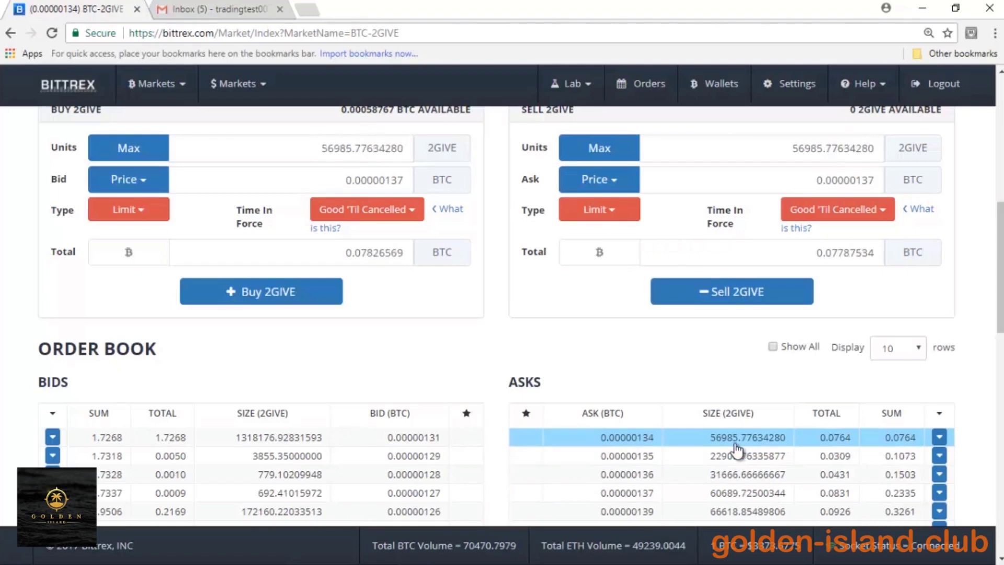
Step: Try different ask prices from the order book in both forms and return to the top ask of 0.00000134
left_click(646, 450)
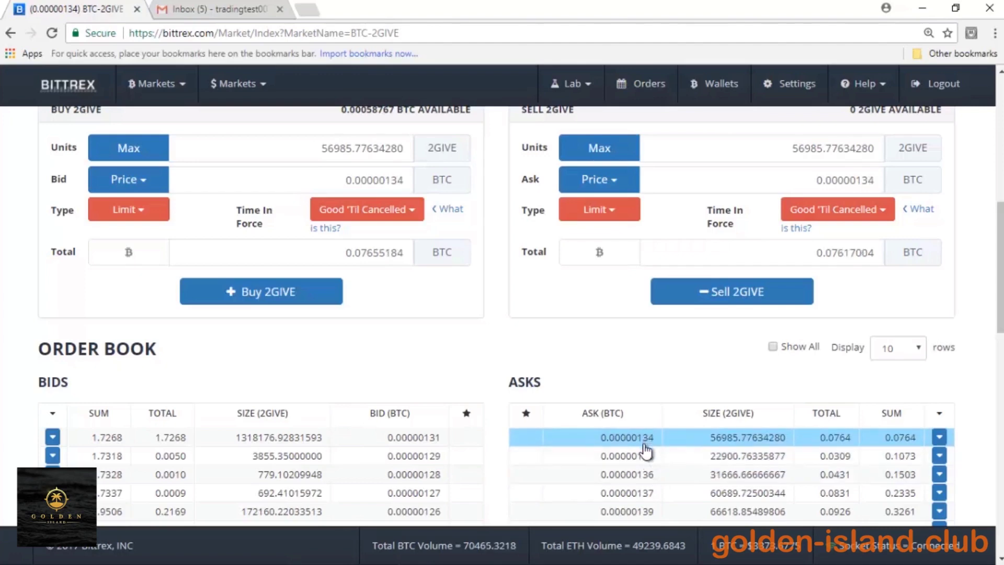
left_click(644, 476)
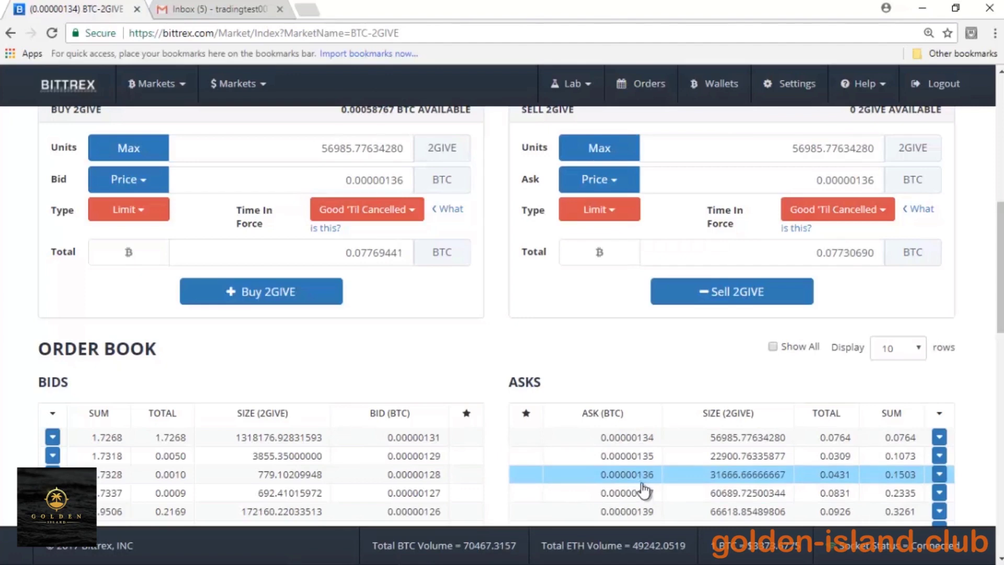
left_click(646, 494)
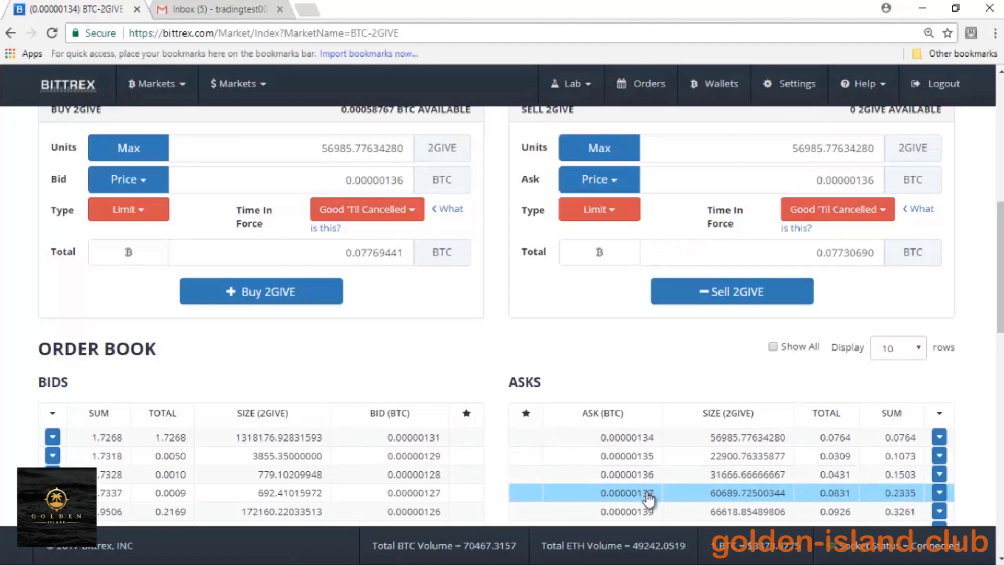
left_click(646, 443)
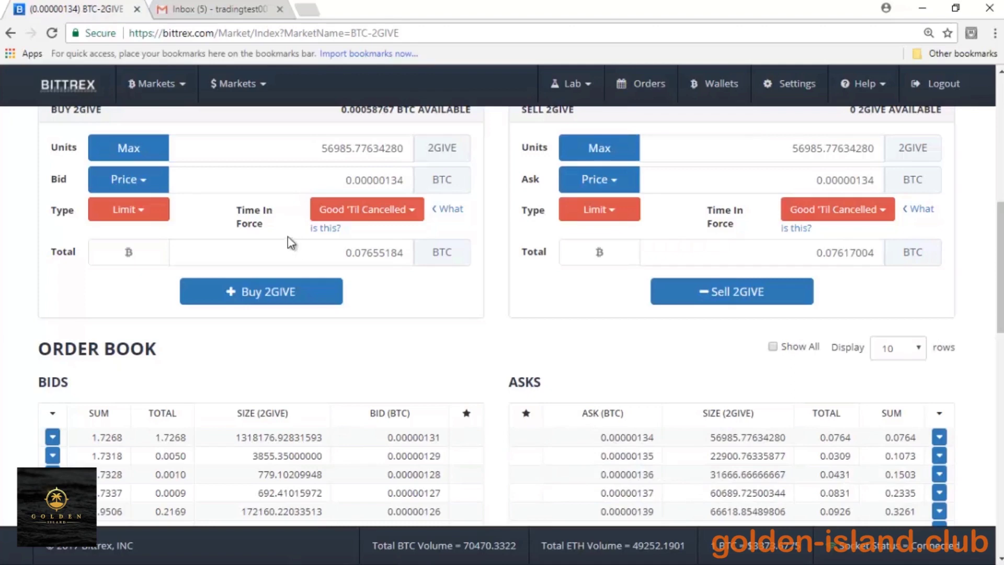
Step: Try the Last and Bid price options for the buy order and settle on Ask
left_click(145, 183)
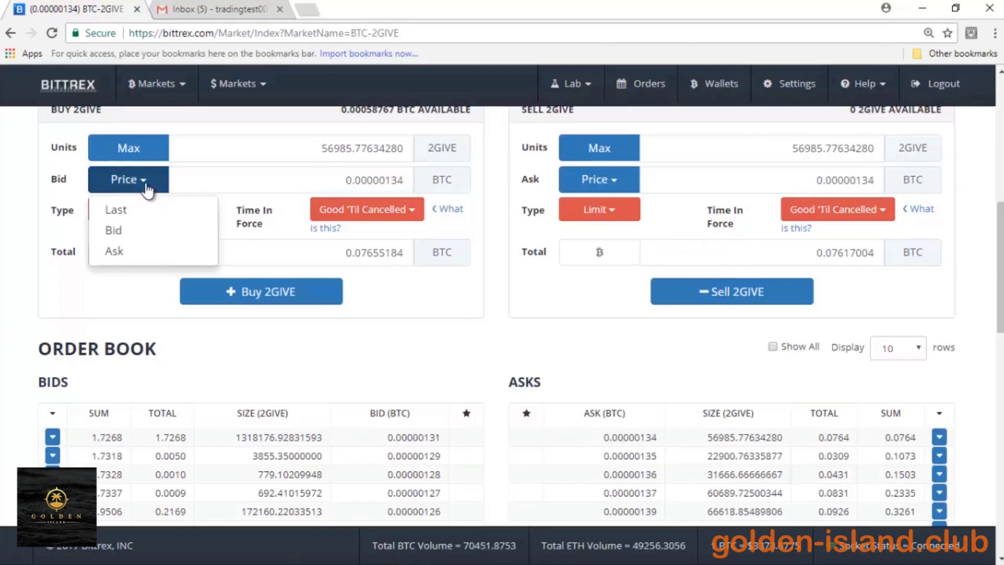
left_click(127, 219)
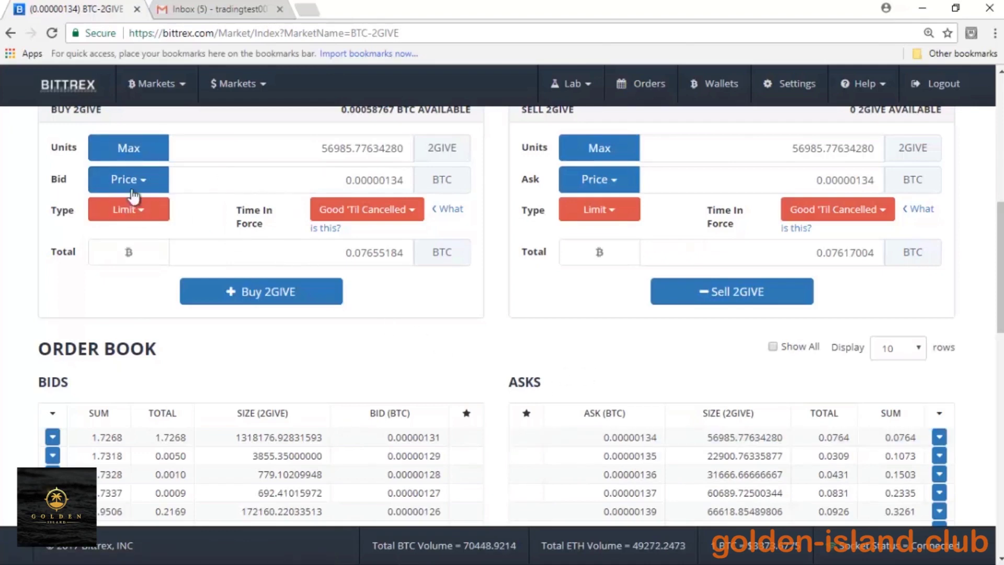
left_click(148, 187)
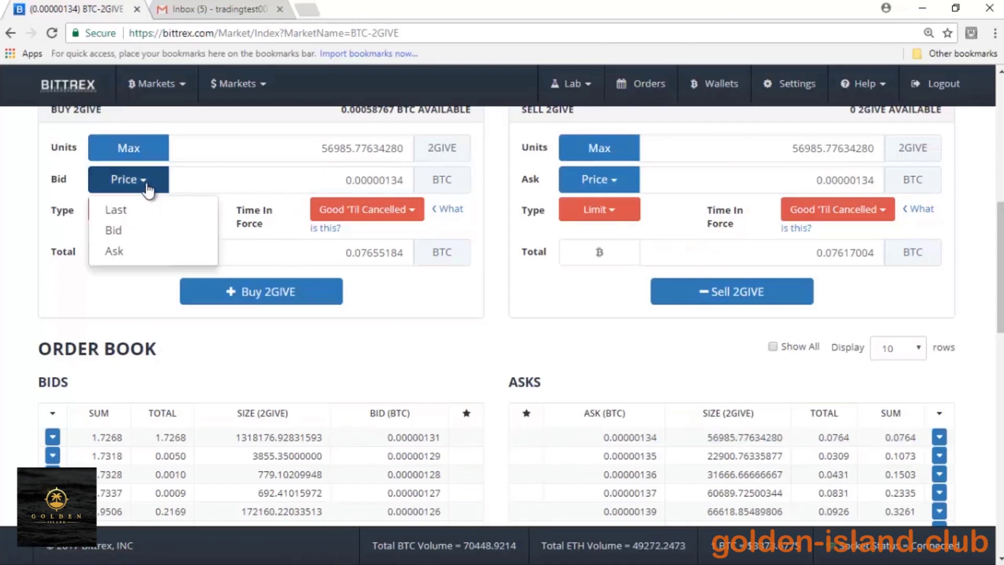
left_click(119, 230)
left_click(143, 185)
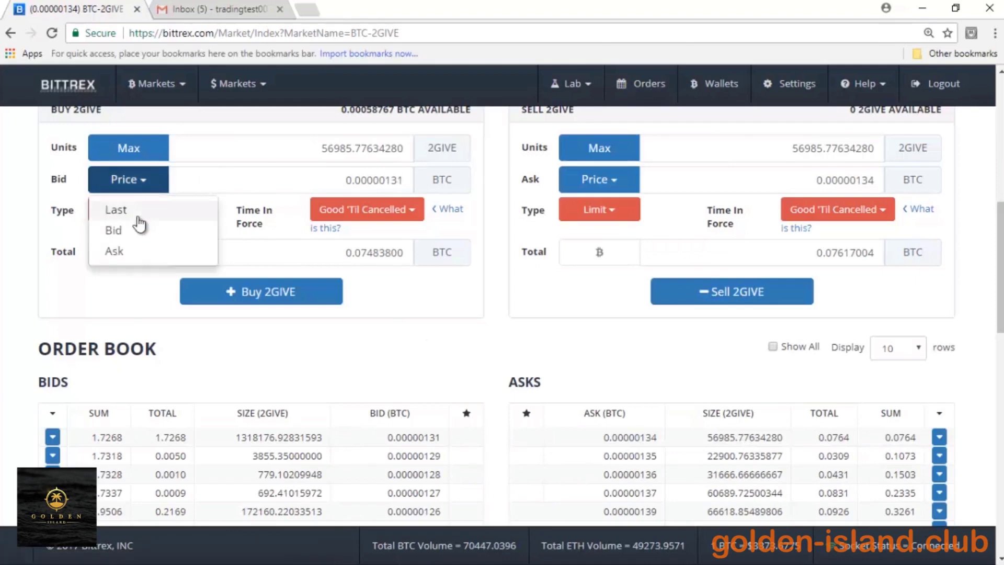
left_click(128, 253)
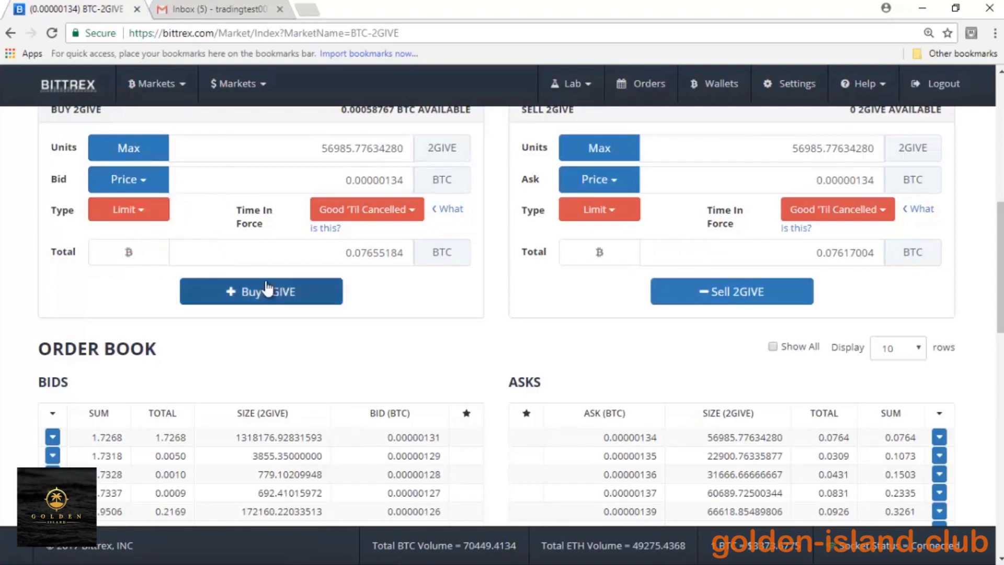
Step: Try the Last and Bid price options for the sell order, settle on Ask, and fill its units with the maximum
scroll(267, 286, "down", 5)
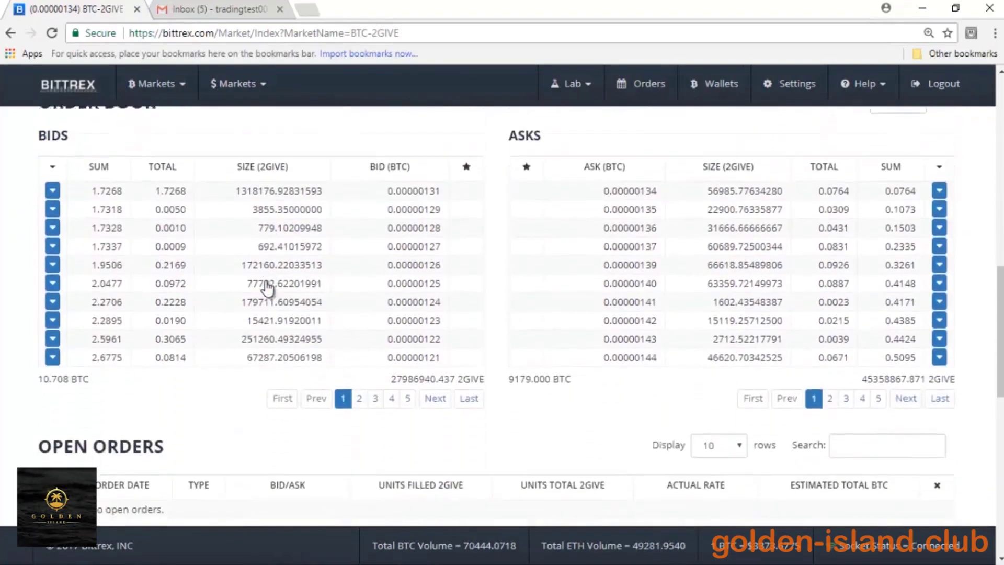
scroll(266, 287, "up", 4)
scroll(267, 287, "down", 5)
scroll(267, 287, "up", 6)
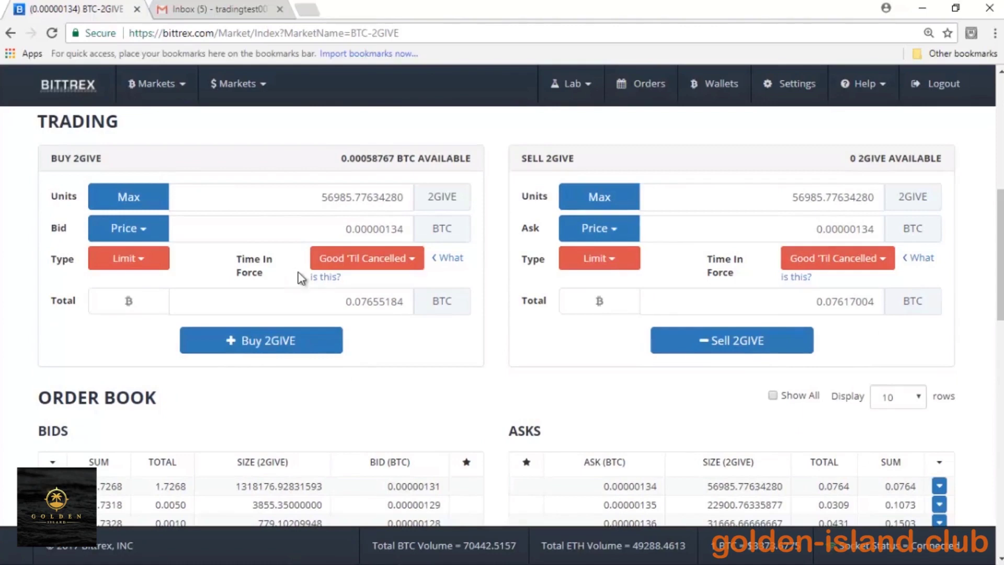
left_click(599, 228)
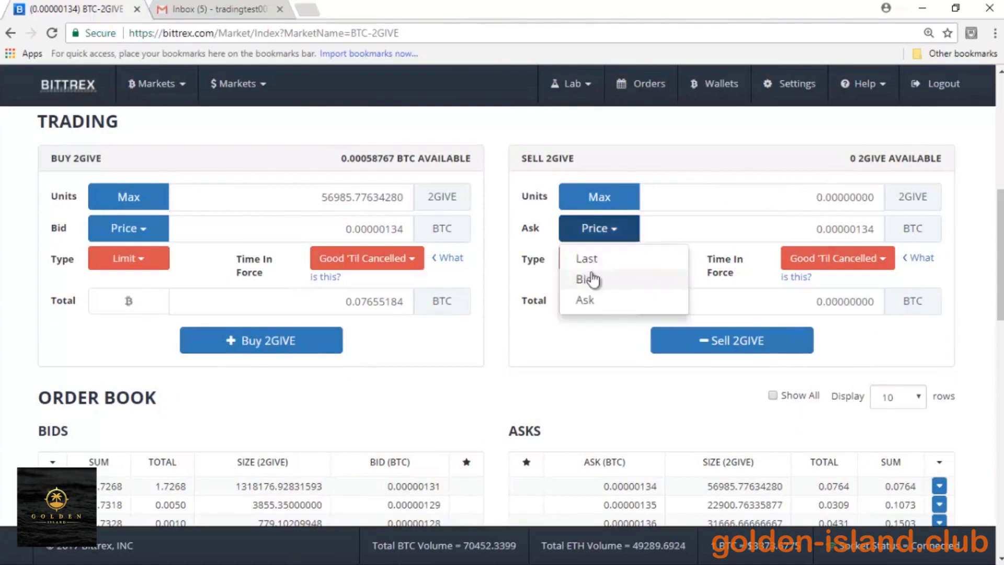
left_click(588, 258)
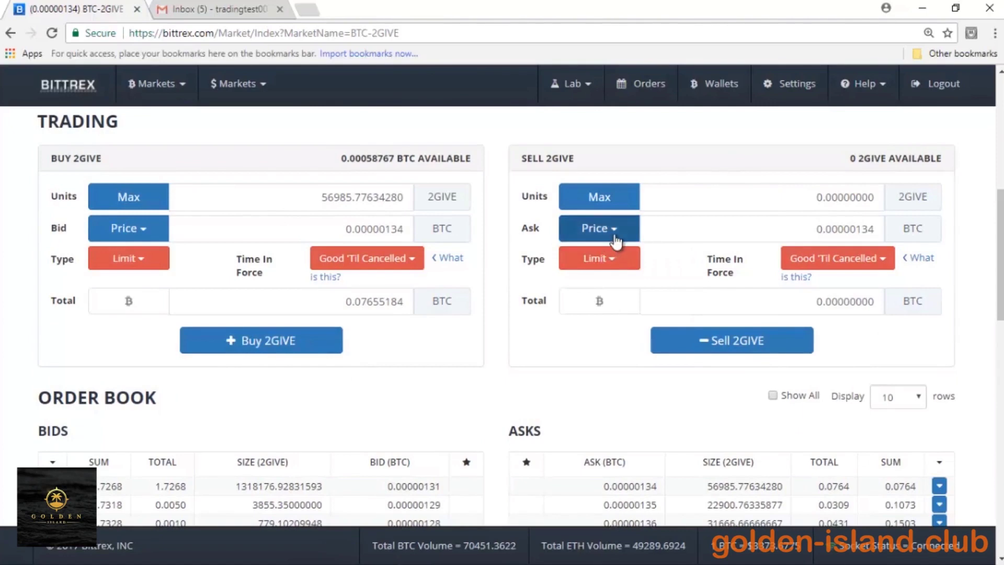
left_click(615, 228)
left_click(599, 285)
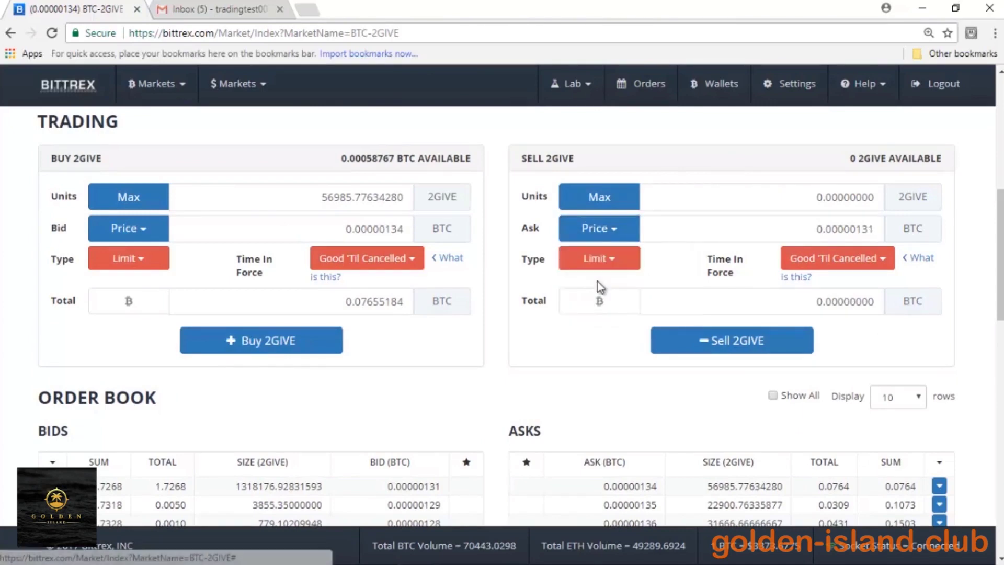
left_click(620, 233)
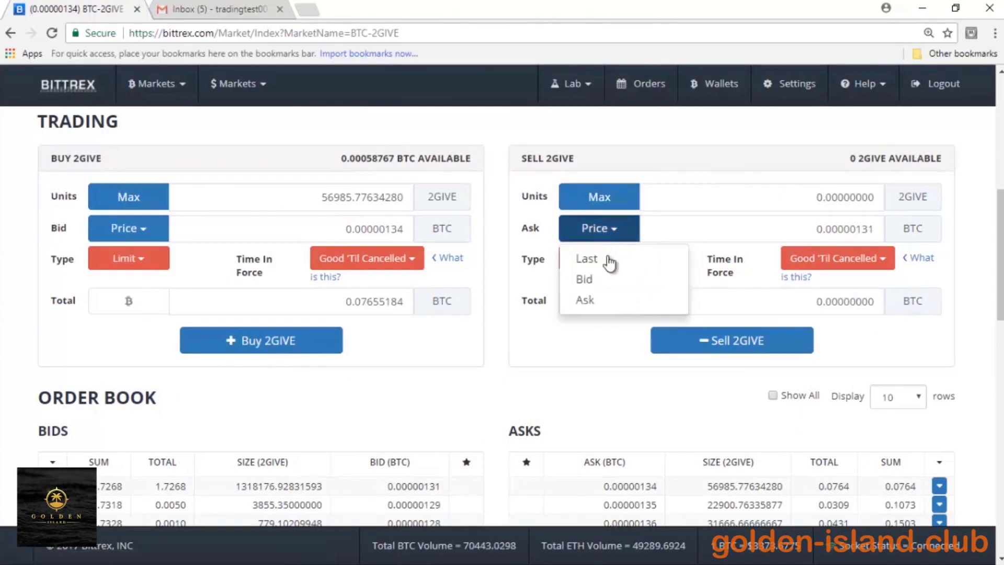
left_click(598, 296)
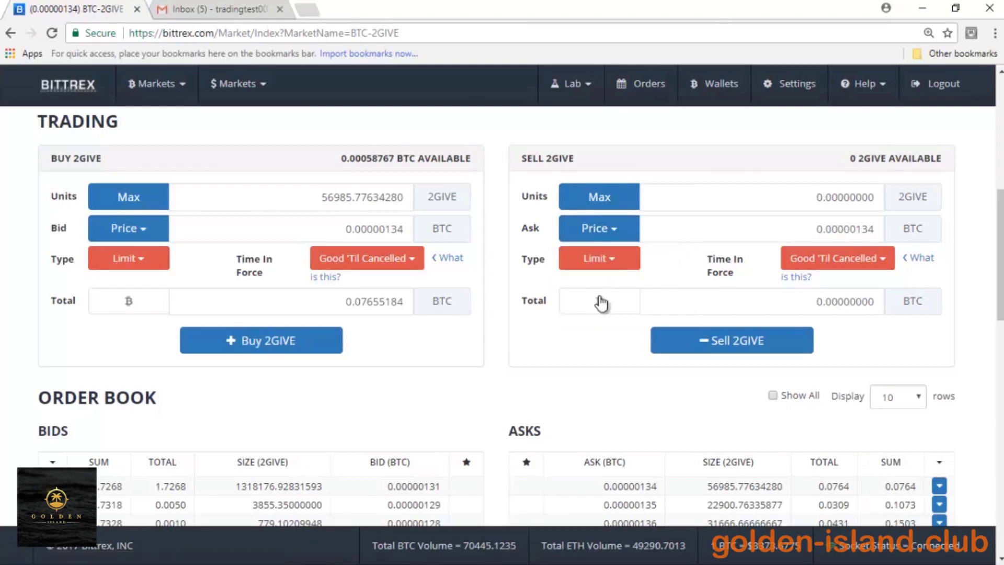
left_click(601, 197)
left_click(855, 201)
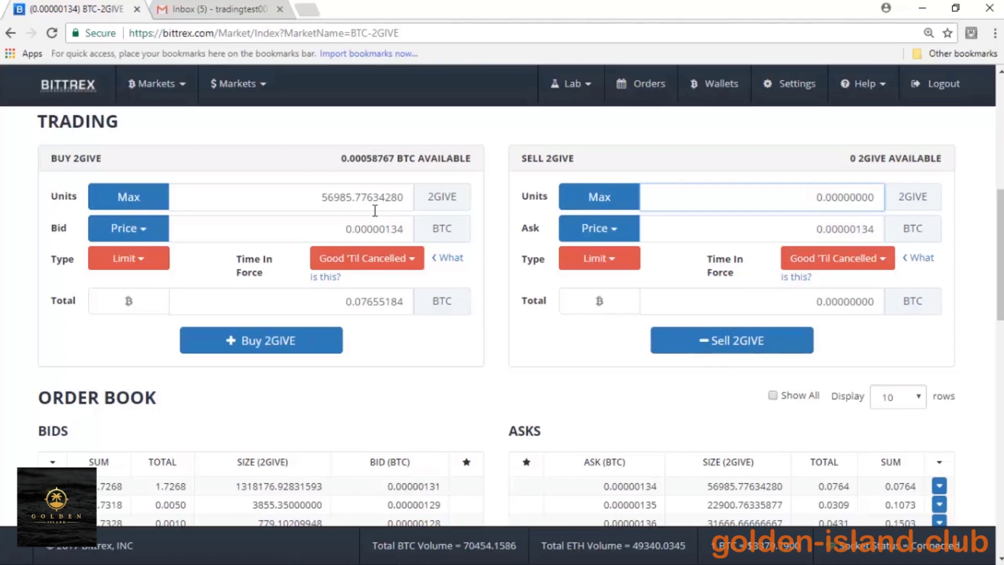
Step: Set the buy order's total to 0.00058 BTC, and replace it with 0.00000023 BTC
double_click(404, 307)
type("0.00058")
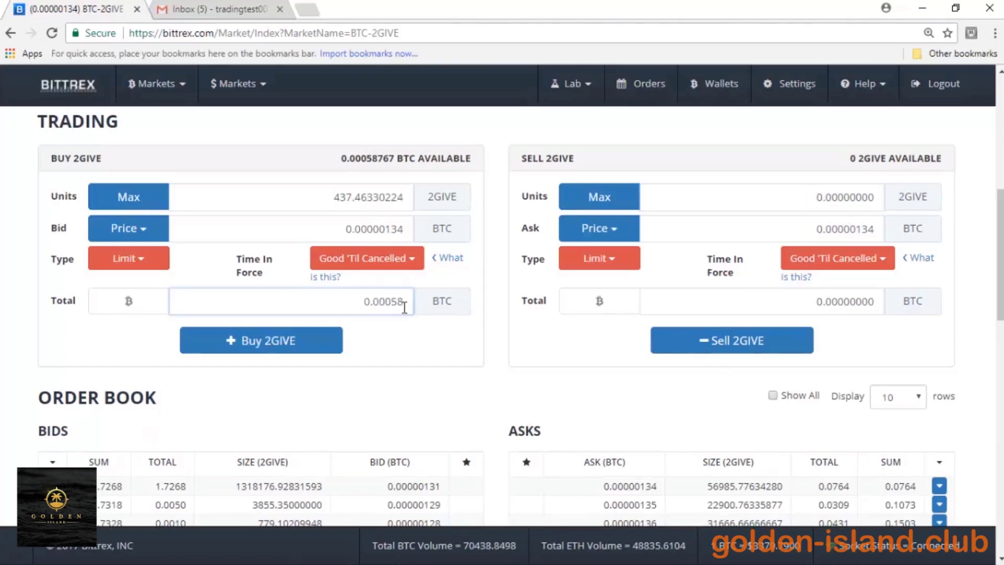
key("BackSpace")
key("BackSpace")
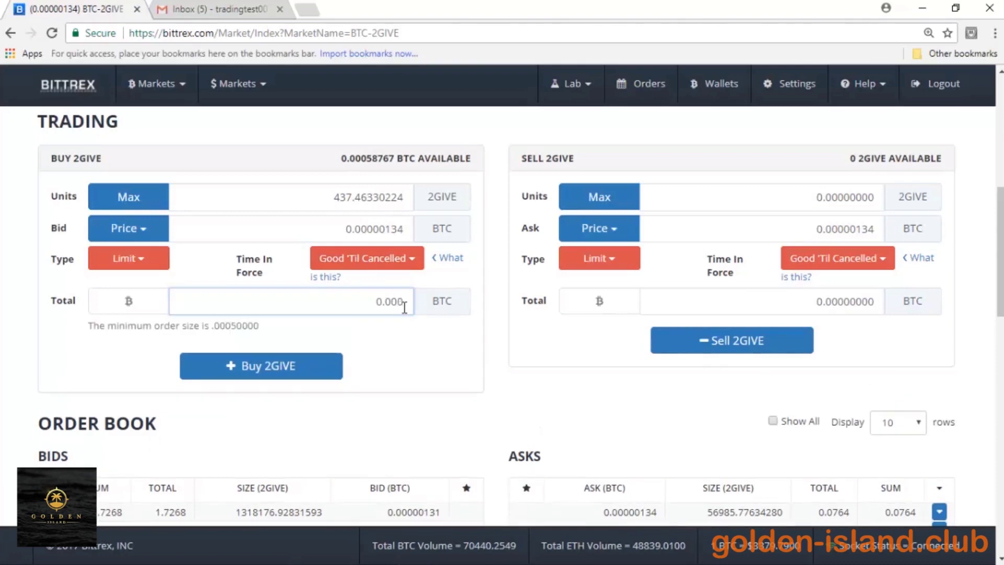
type("00023")
Step: Set the buy order's total to 0.0005 BTC at a bid of 0.00000134 and open the Limit Buy confirmation
left_click(337, 237)
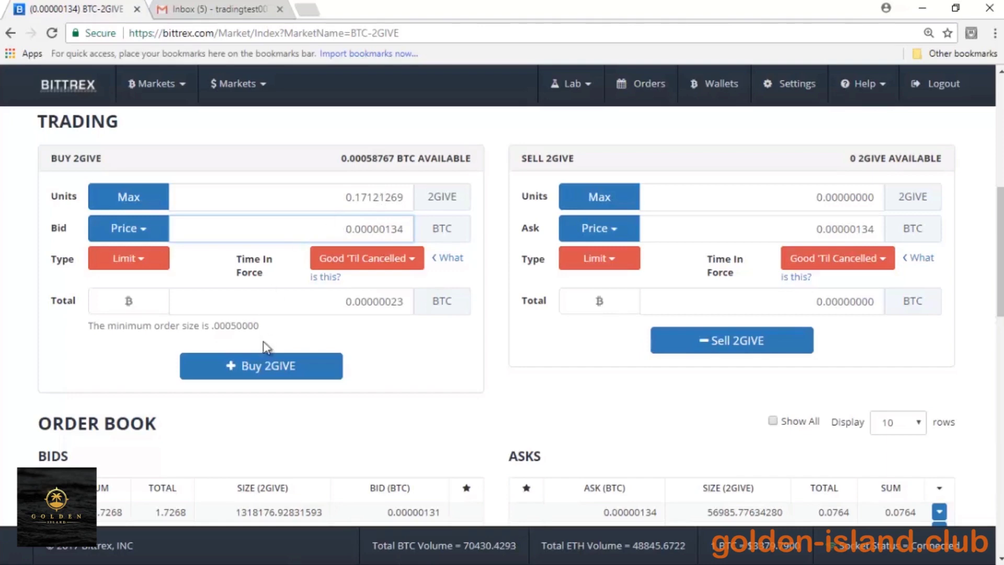
left_click(251, 368)
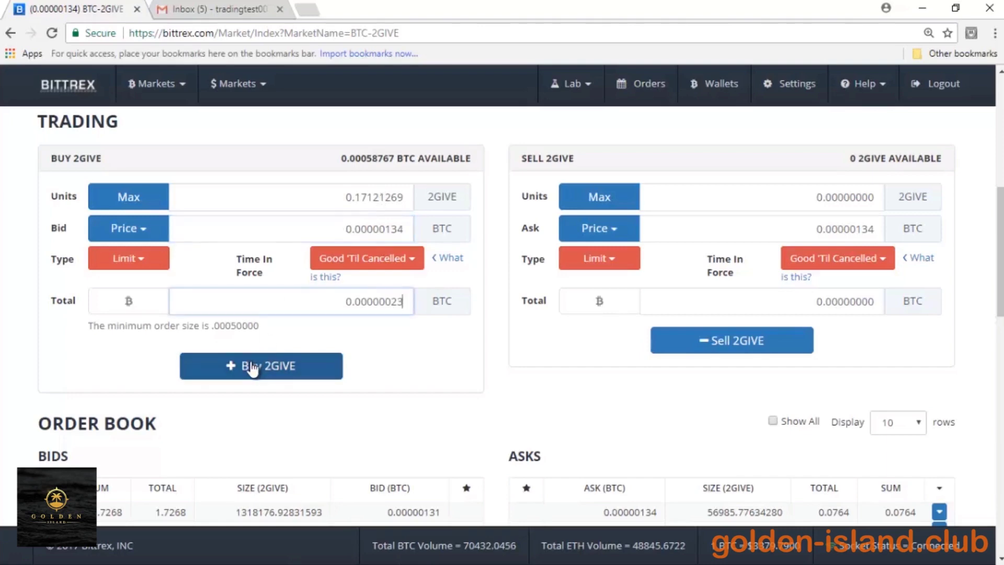
left_click(275, 367)
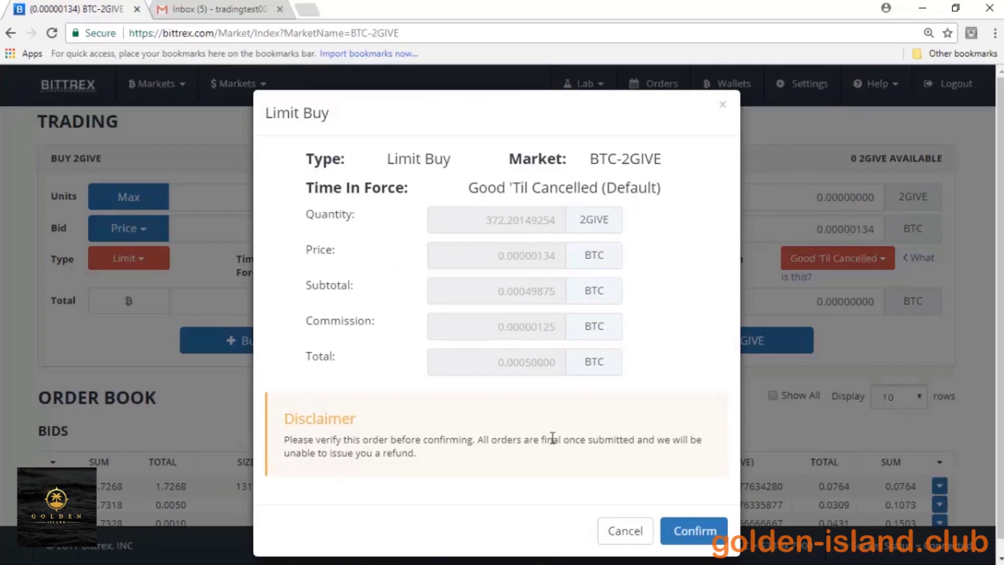
Step: Confirm the limit buy order, and place a limit sell order for 363.22463768 2GIVE at 0.00000138 BTC
scroll(552, 437, "down", 1)
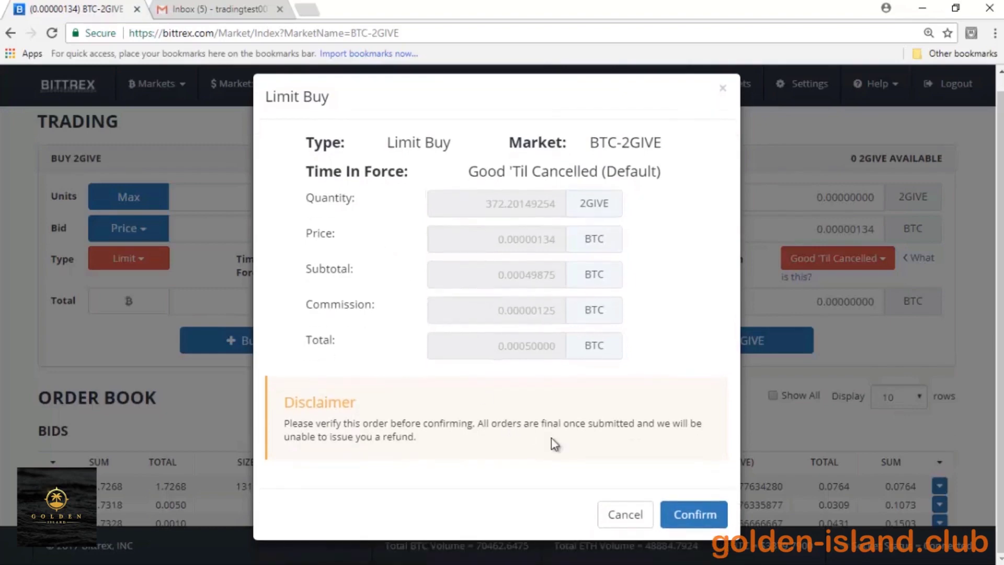
left_click(693, 510)
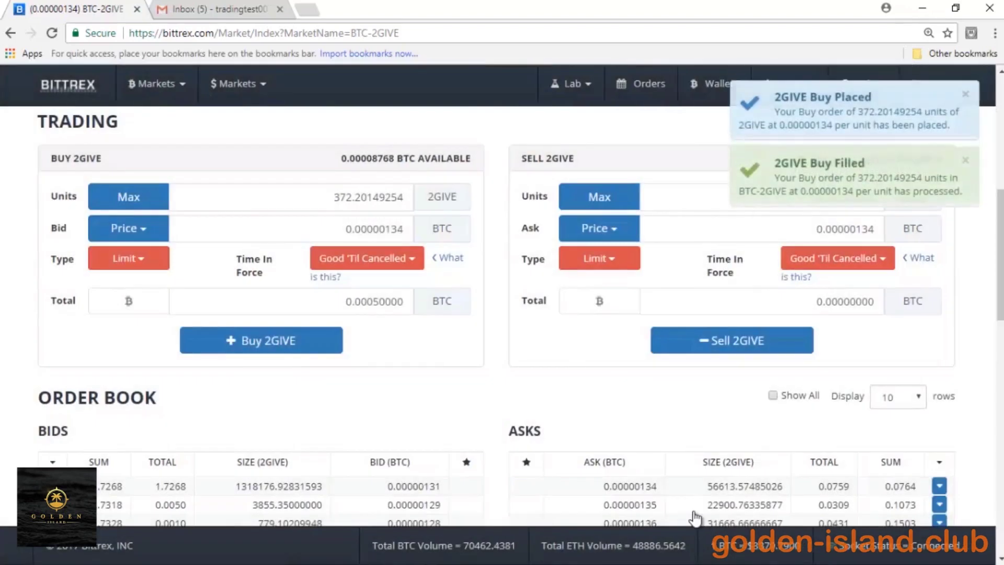
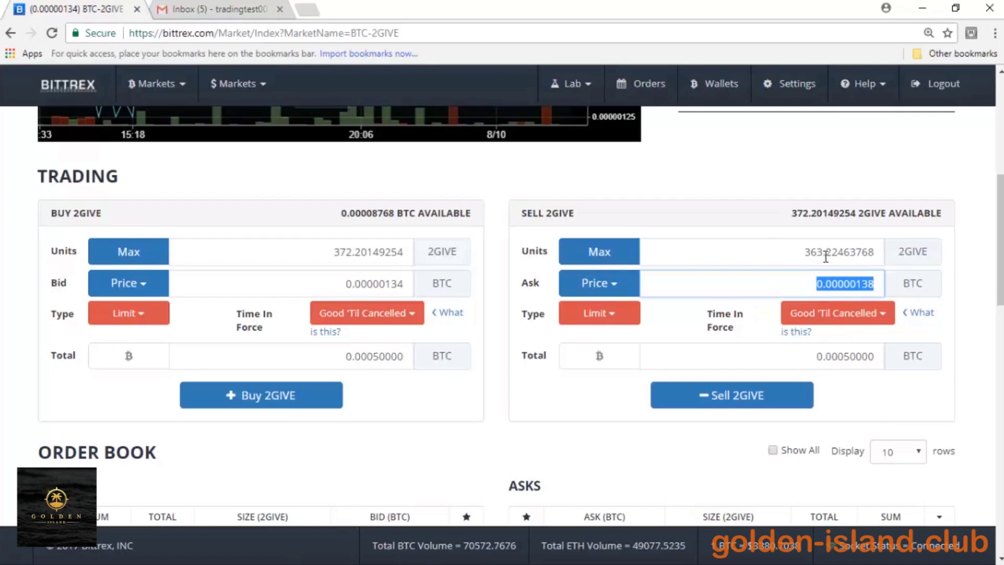
left_click(734, 409)
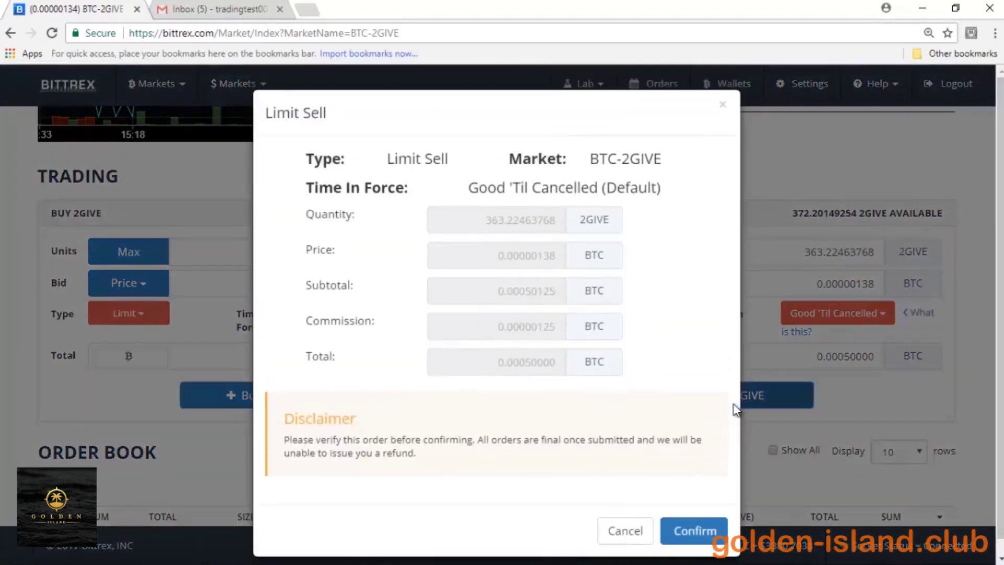
left_click(695, 538)
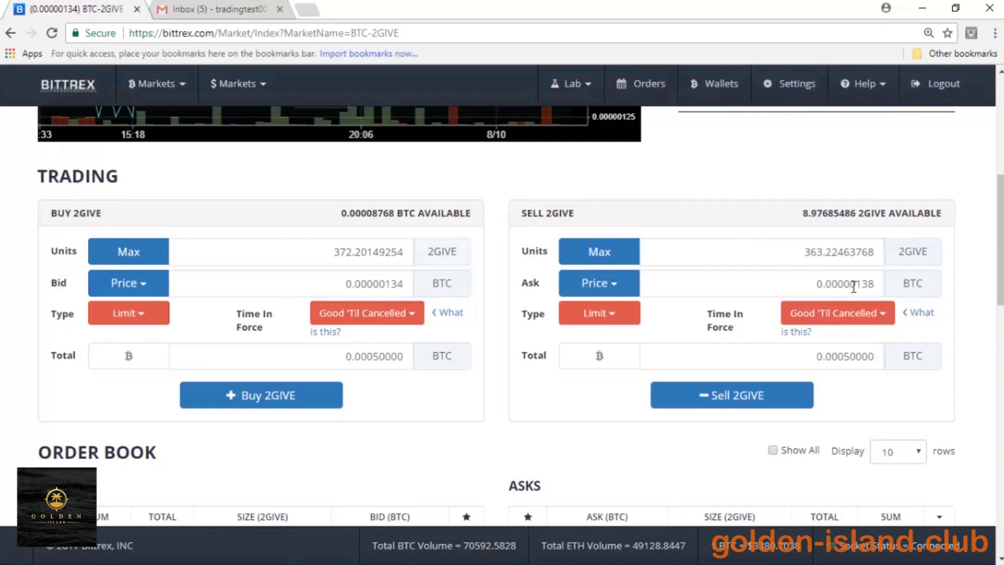
Step: Examine the order book for the marked sell order and review its entry in the open orders
scroll(853, 286, "down", 4)
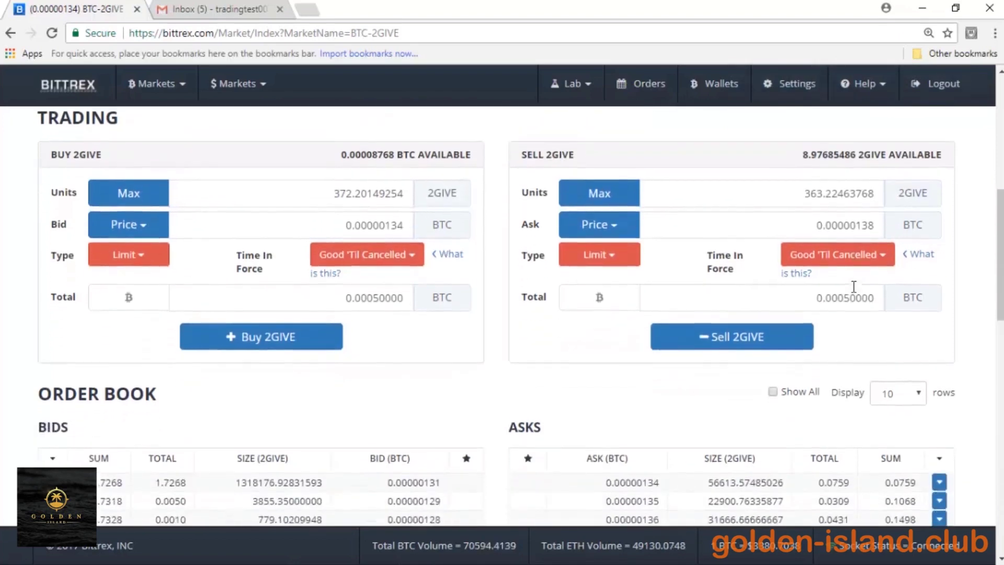
scroll(855, 292, "down", 2)
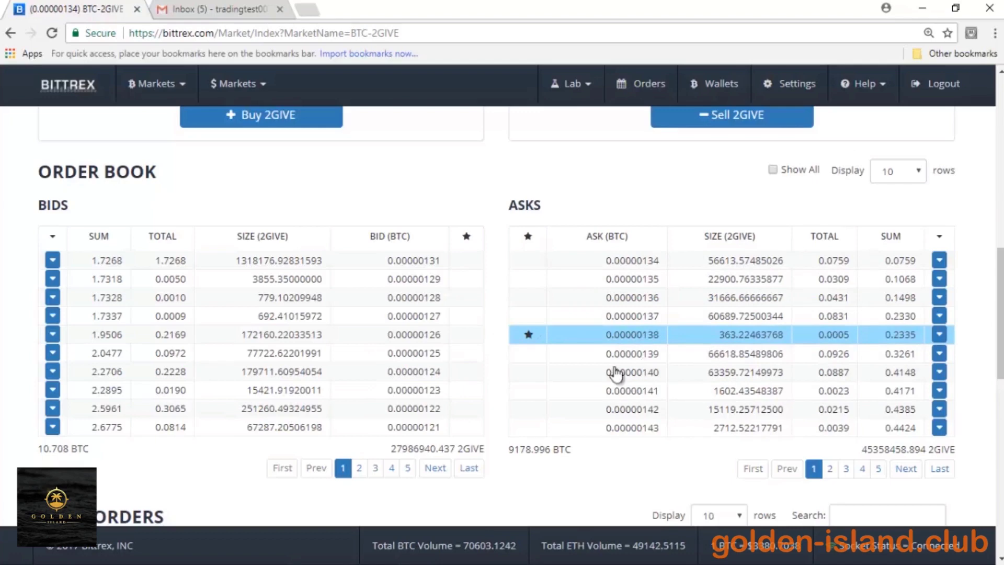
scroll(478, 316, "down", 2)
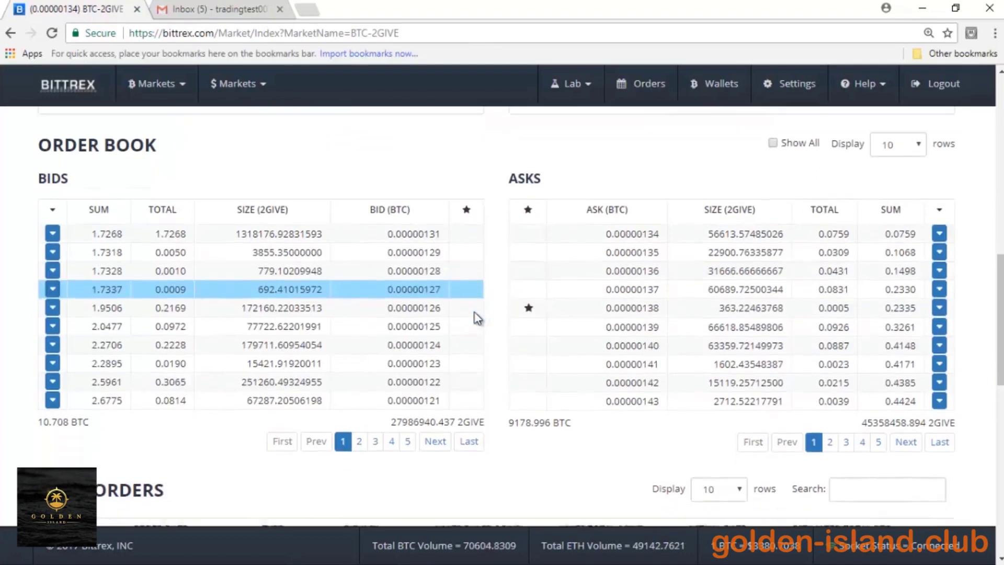
scroll(477, 316, "down", 4)
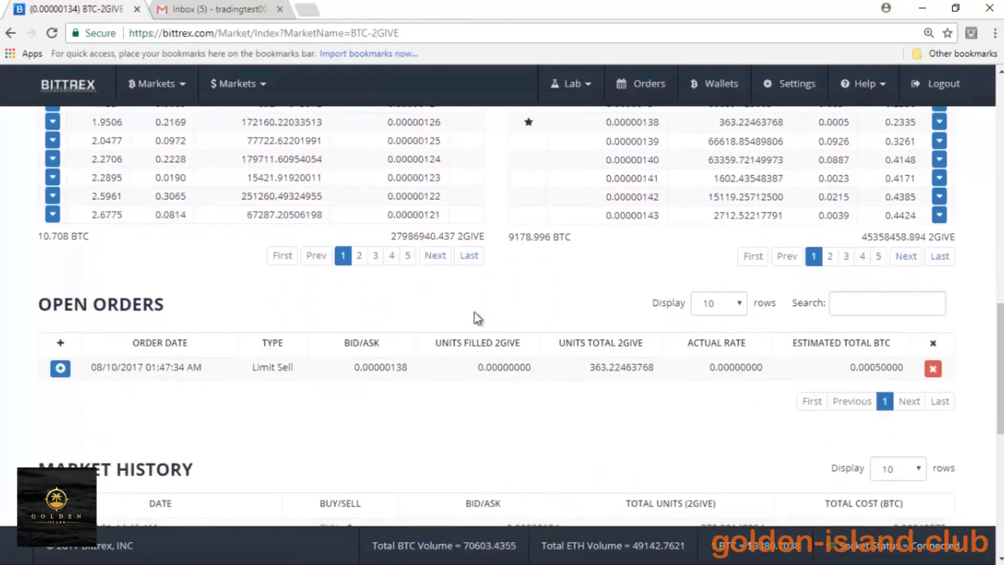
left_click(160, 368)
Step: Review the 2GIVE market history and the completed limit buy in the account's own order history
scroll(395, 387, "down", 3)
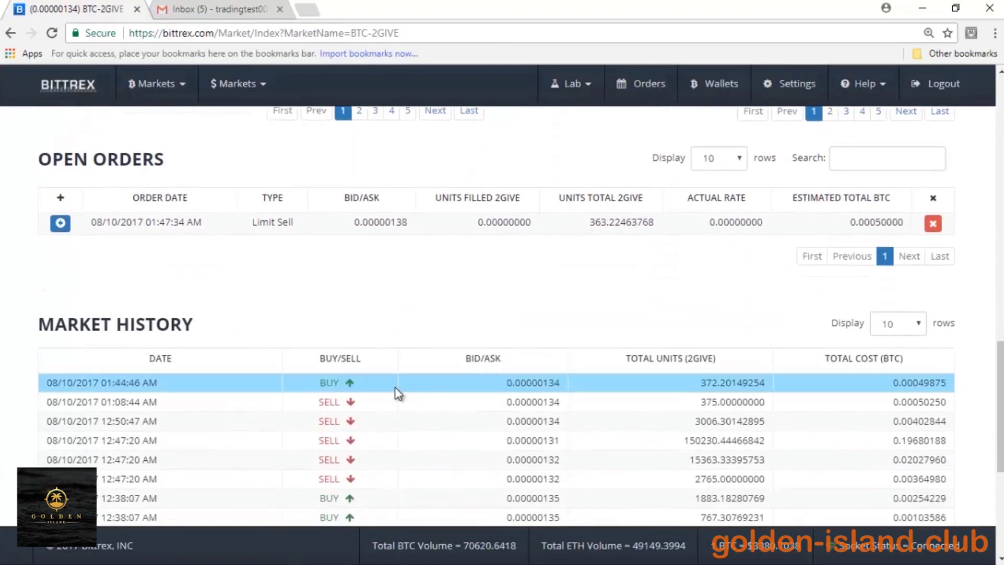
scroll(394, 387, "down", 3)
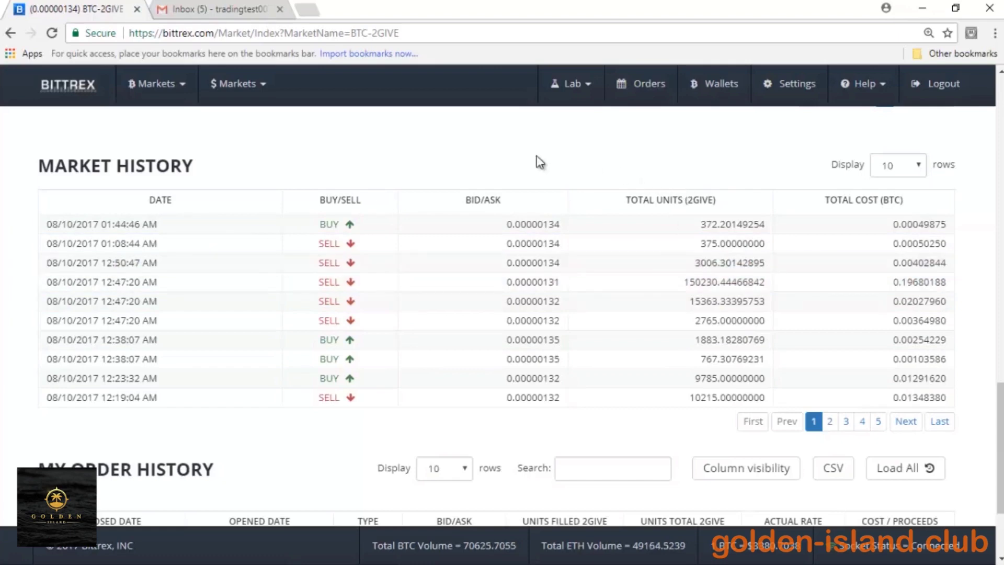
scroll(525, 158, "down", 1)
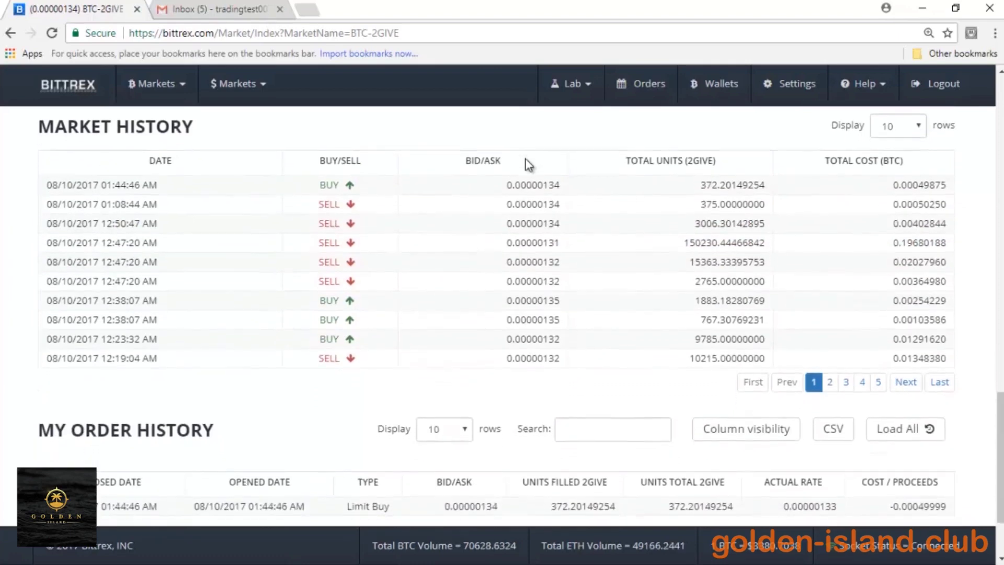
scroll(524, 158, "down", 1)
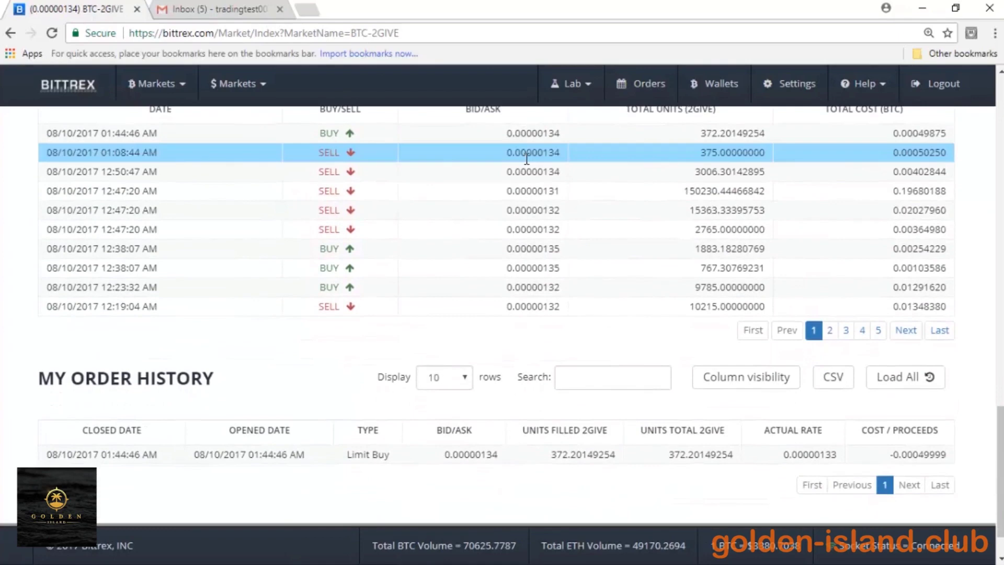
scroll(526, 157, "down", 1)
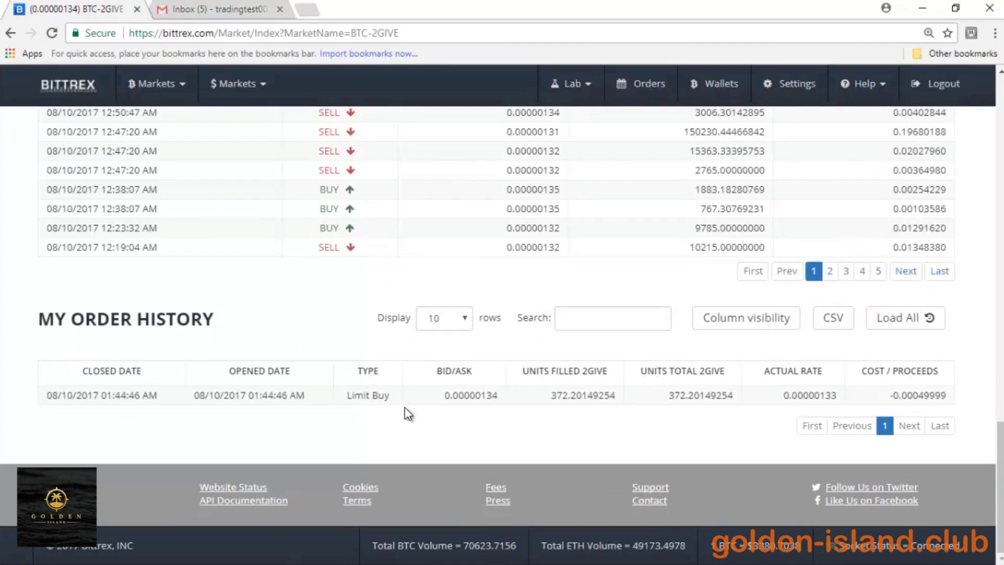
left_click_drag(408, 414, 287, 370)
left_click(141, 348)
Step: Reopen the Limit Sell confirmation to inspect the order's subtotal, and cancel it without placing another order
scroll(178, 358, "up", 8)
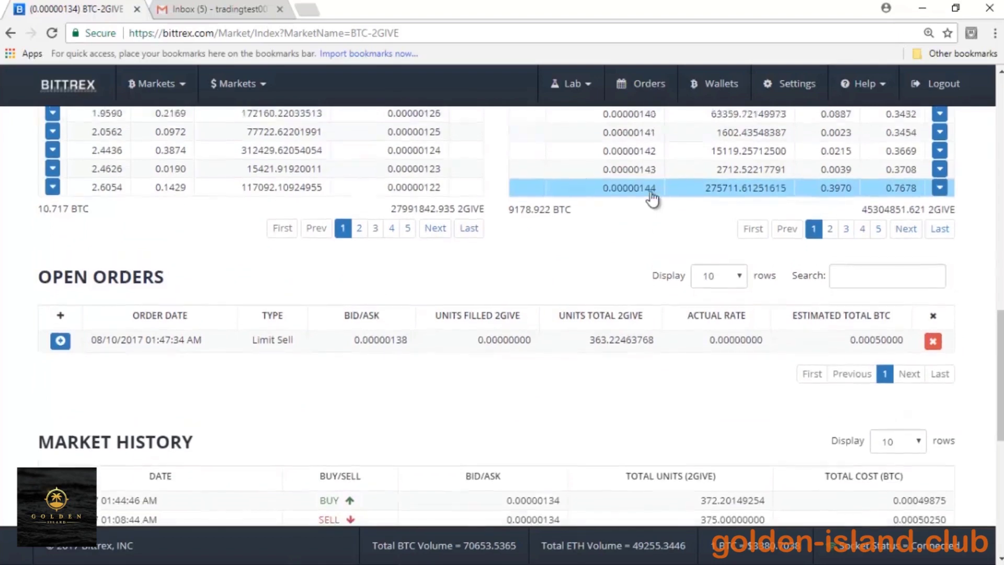
scroll(651, 198, "up", 6)
left_click(651, 194)
left_click_drag(680, 335, 667, 285)
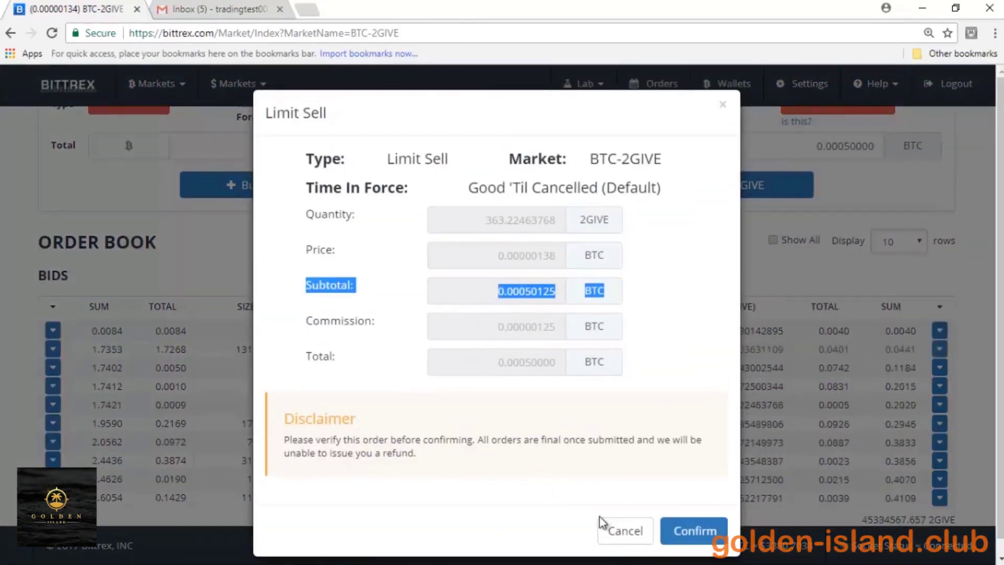
left_click(621, 532)
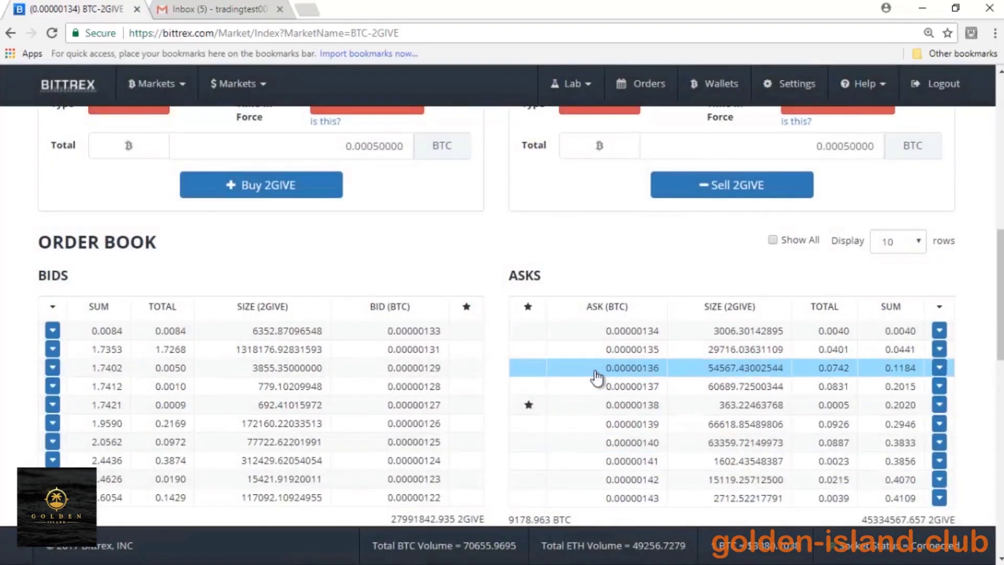
Step: Open the account's Orders page and examine the completed limit buy and the open limit sell
scroll(596, 375, "up", 5)
scroll(595, 370, "up", 3)
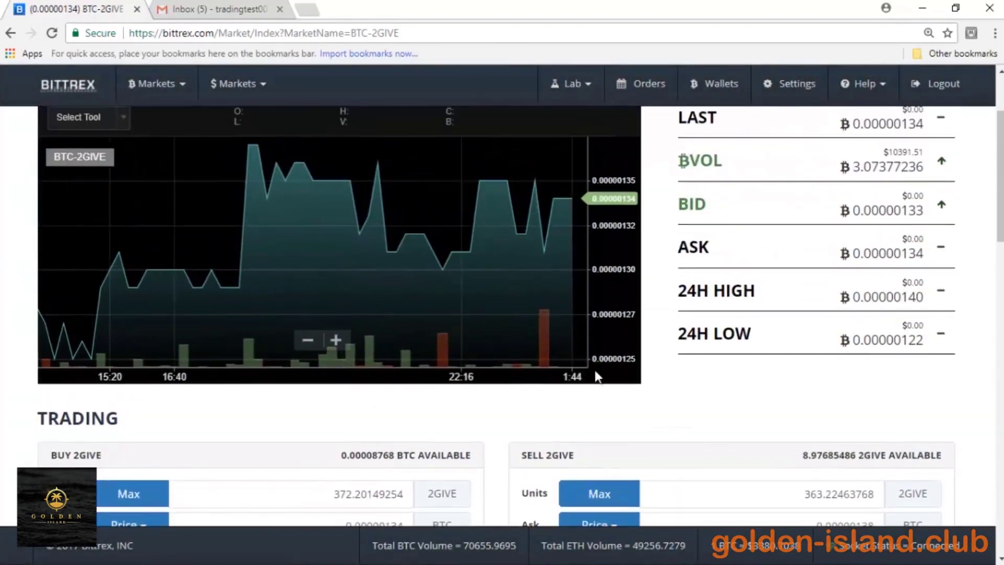
left_click(642, 86)
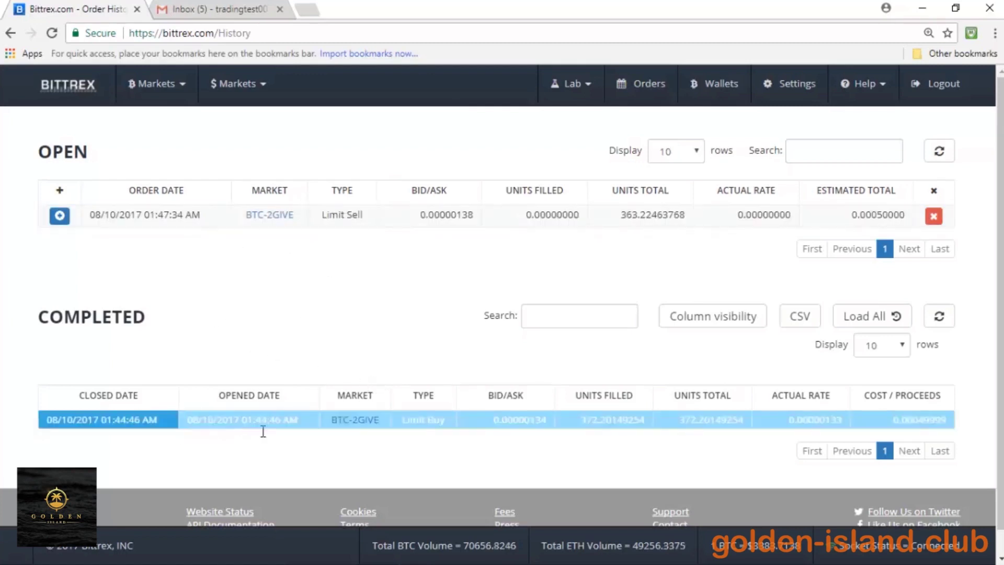
left_click(366, 416)
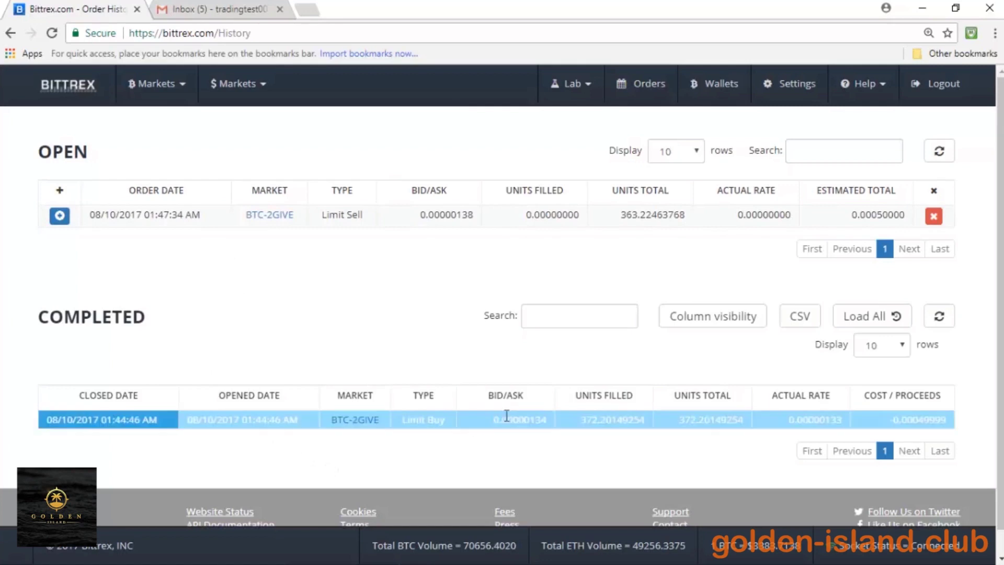
left_click(340, 426)
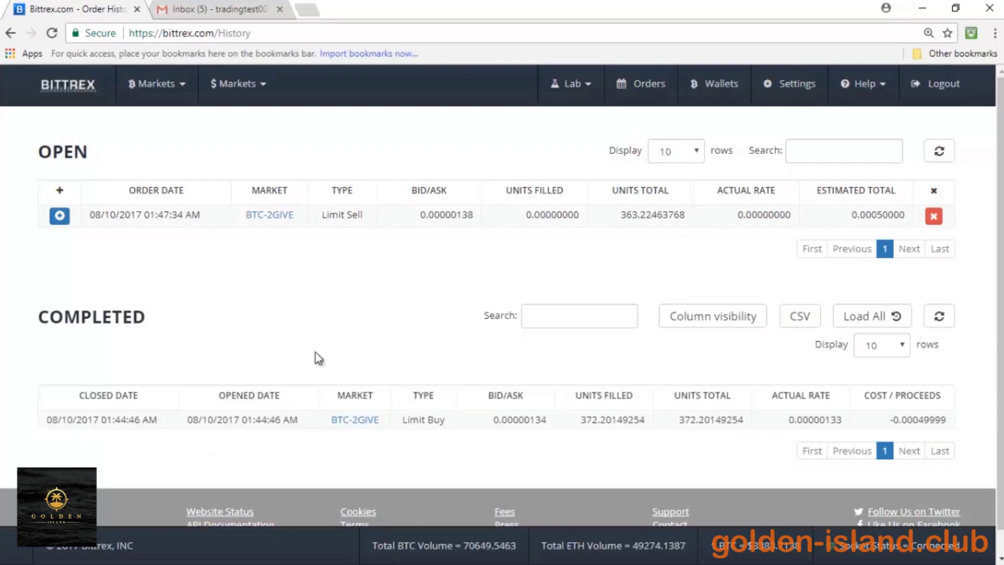
left_click(209, 215)
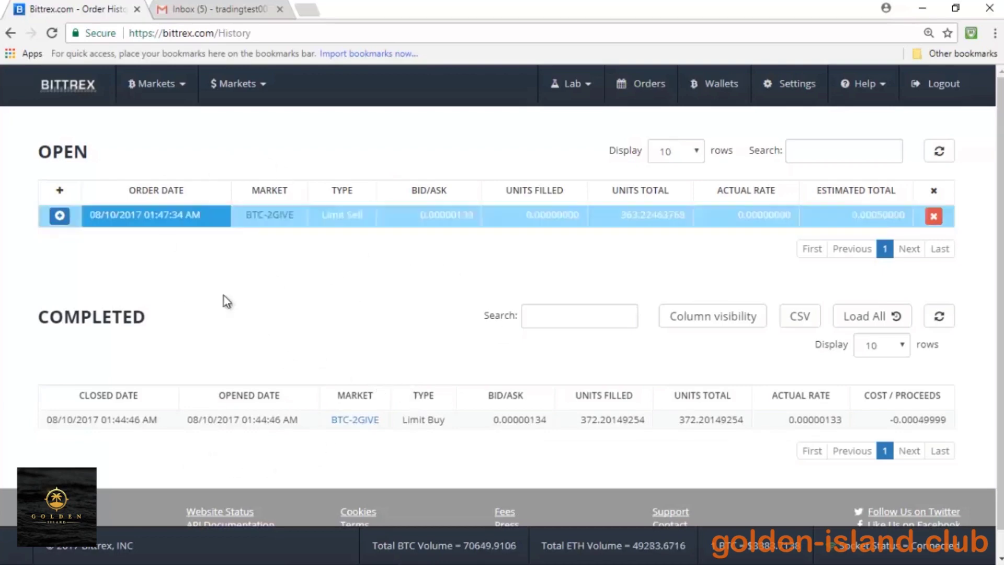
scroll(437, 316, "down", 1)
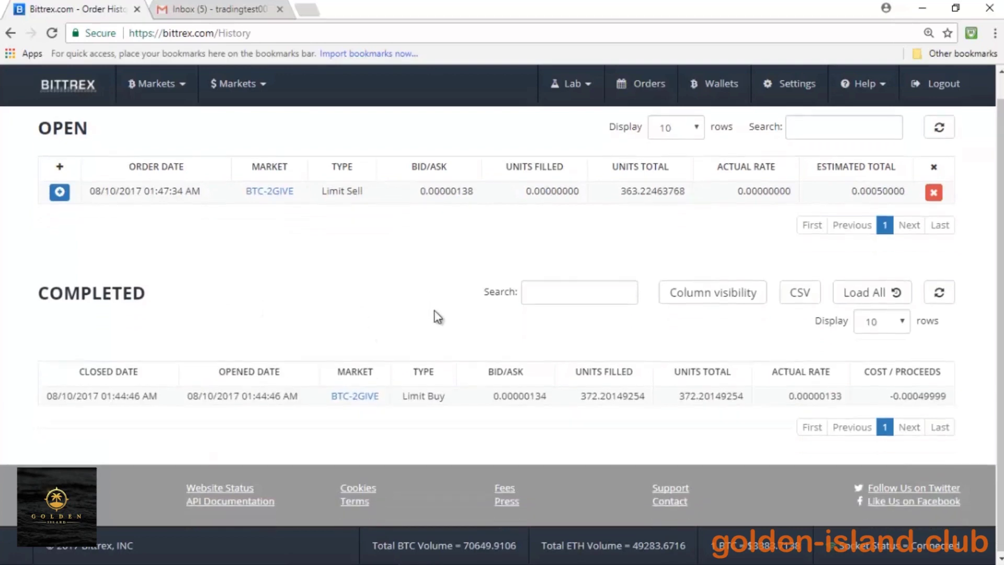
scroll(437, 316, "up", 1)
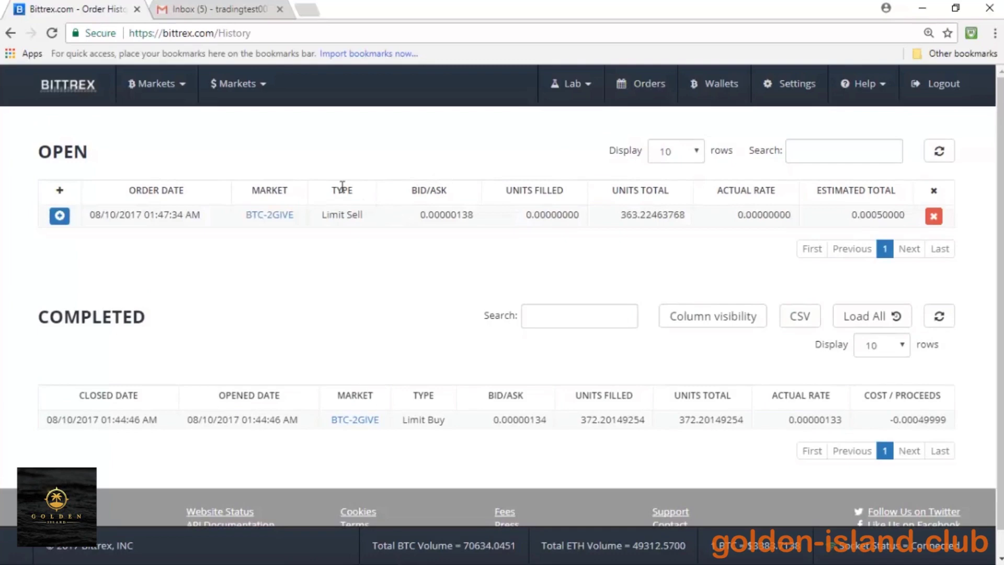
left_click(230, 216)
Step: Open the list of Bitcoin markets
left_click(164, 99)
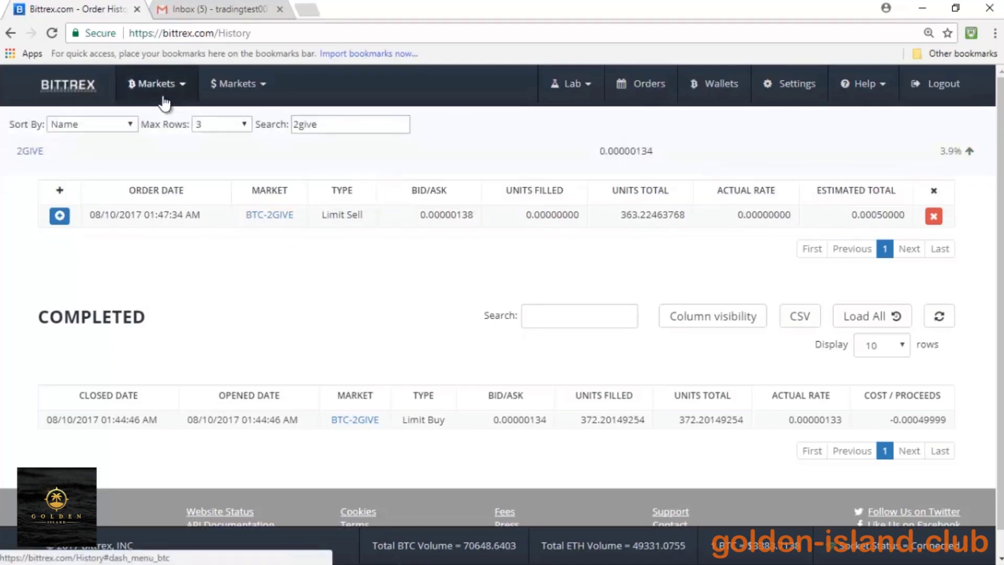